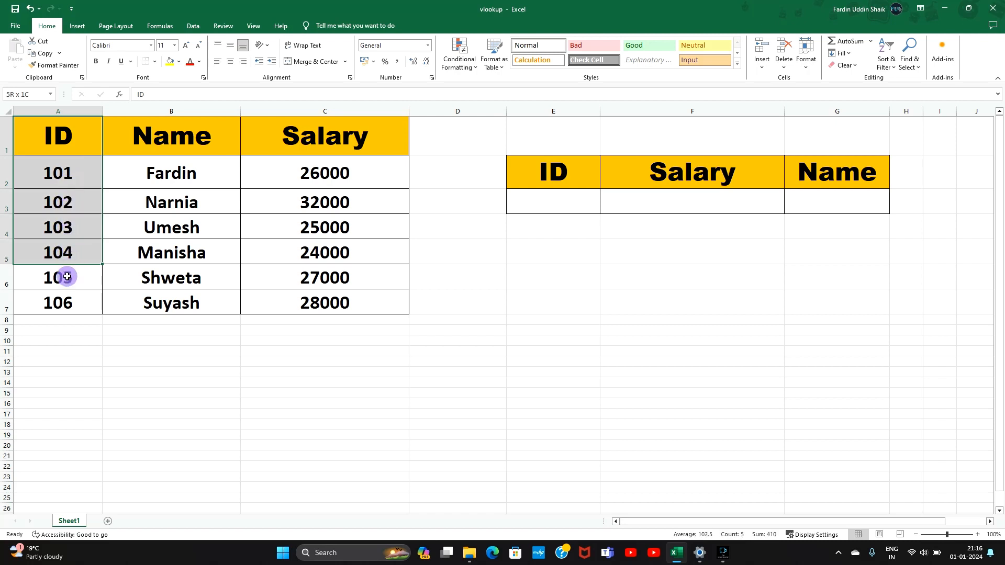
Examine the ID, Name and Salary columns of the source table and the empty ID, Salary and Name cells of the lookup table
left_click_drag(272, 159, 285, 294)
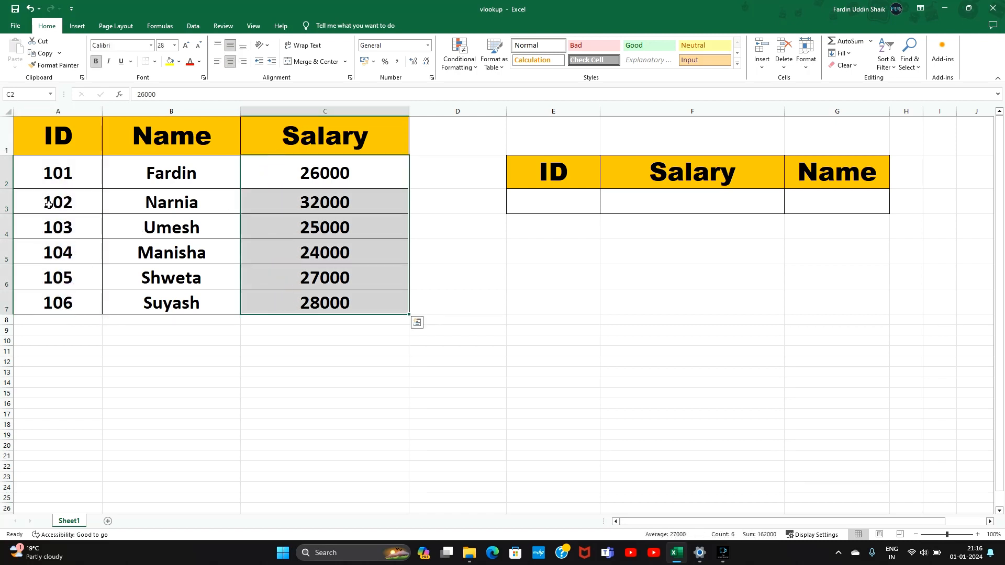
left_click(48, 204)
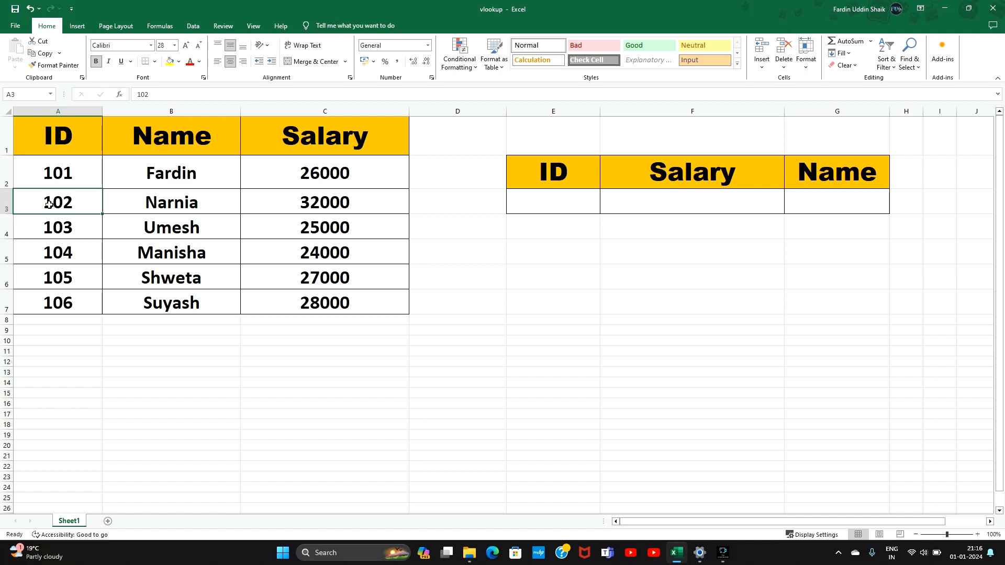
key("Right")
key("Right")
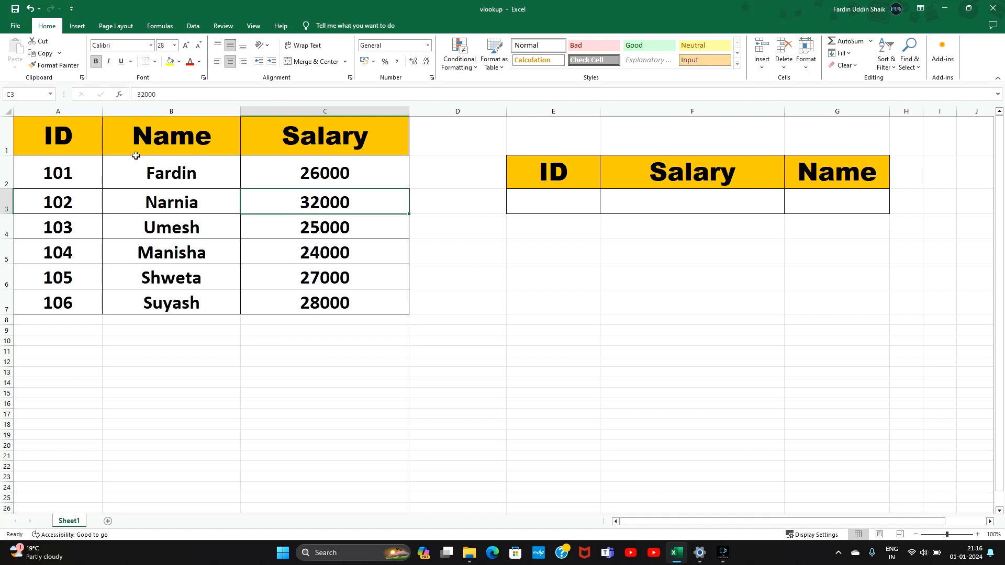
left_click_drag(54, 137, 306, 296)
left_click(324, 227)
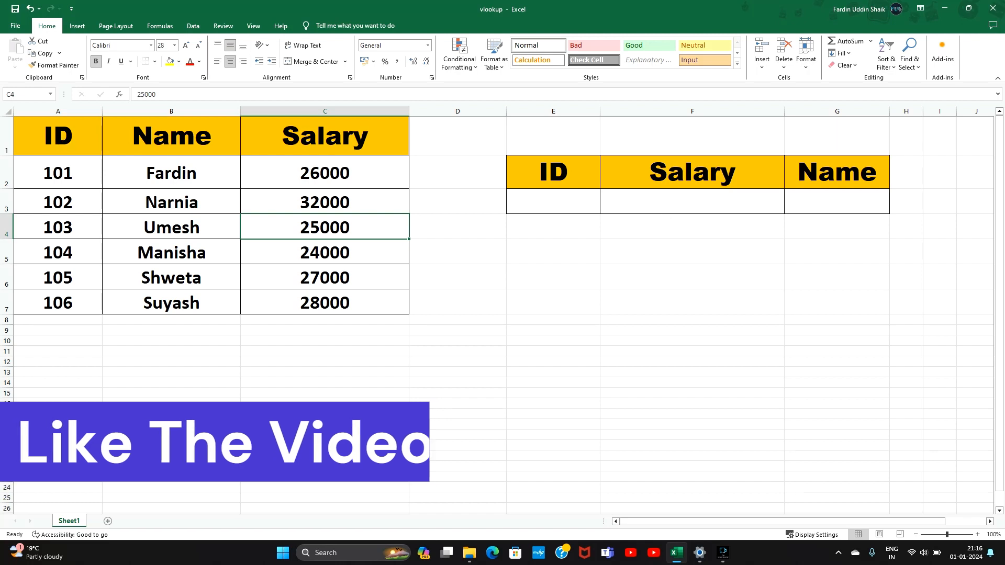
left_click_drag(544, 173, 788, 197)
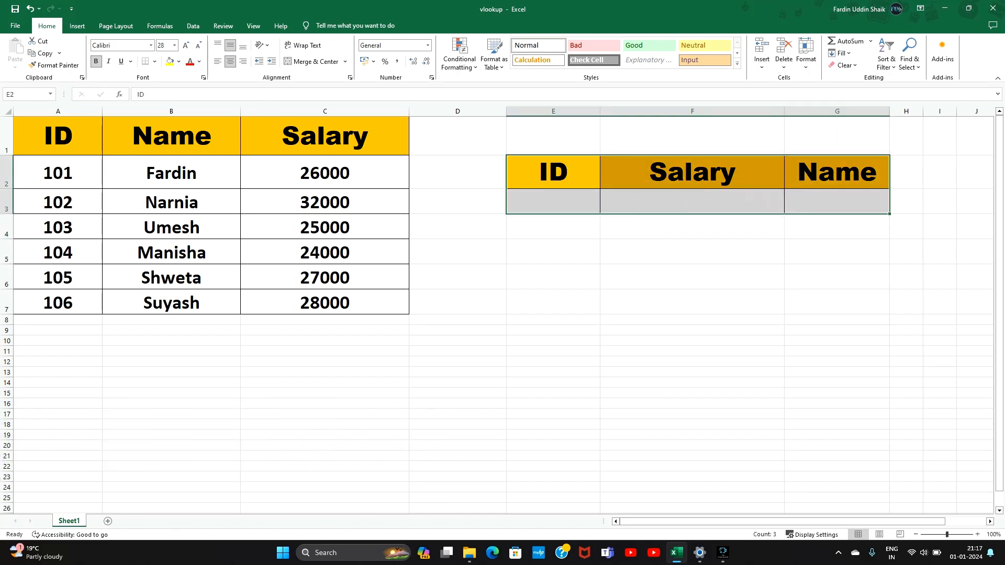
left_click(765, 242)
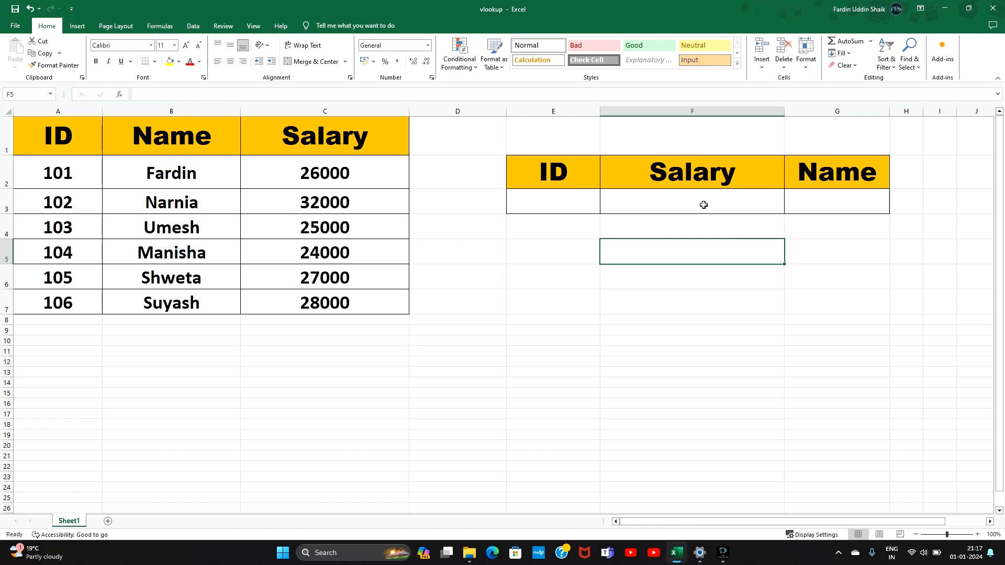
left_click(686, 200)
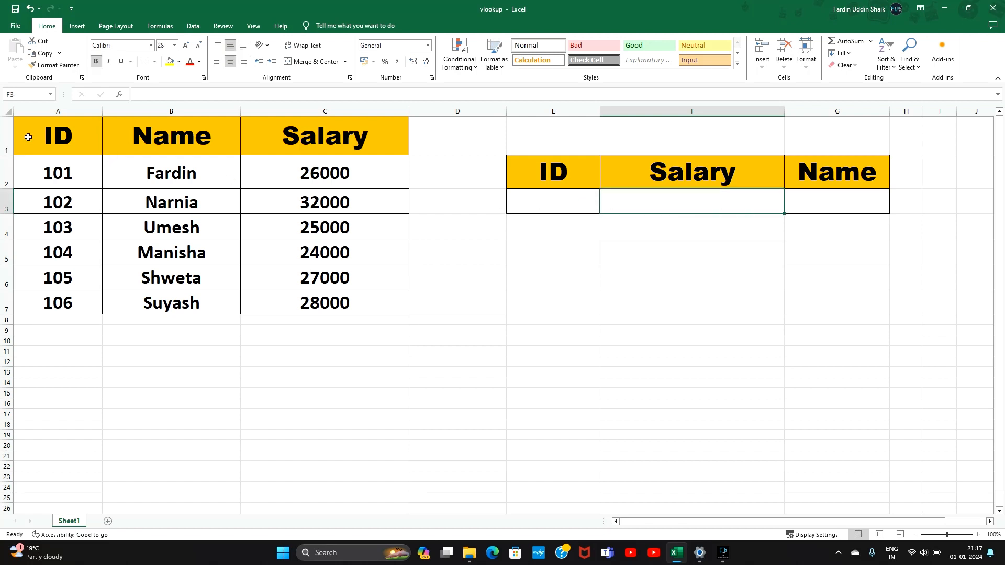
left_click_drag(28, 138, 417, 322)
left_click(52, 173)
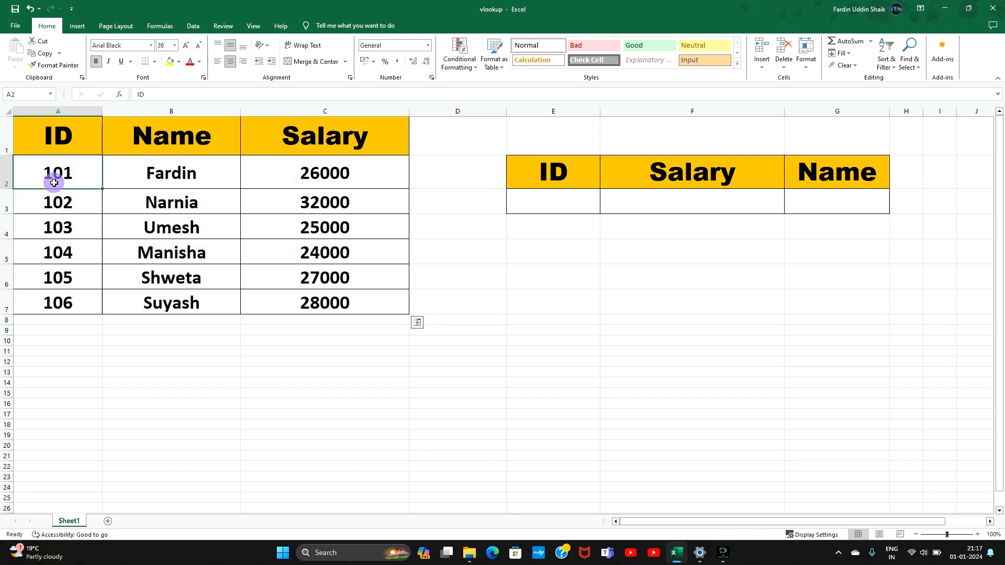
left_click_drag(53, 173, 62, 303)
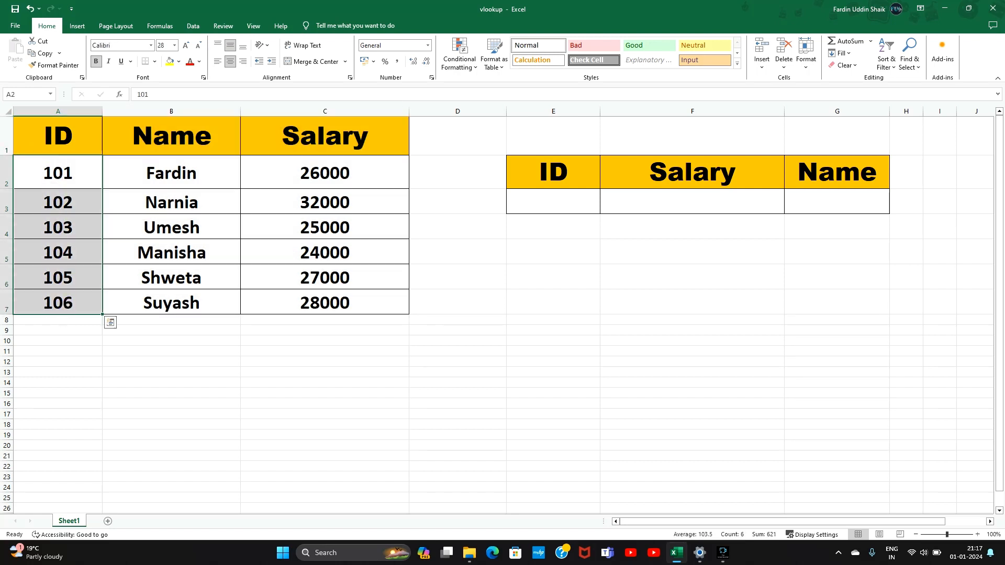
left_click_drag(166, 179, 174, 305)
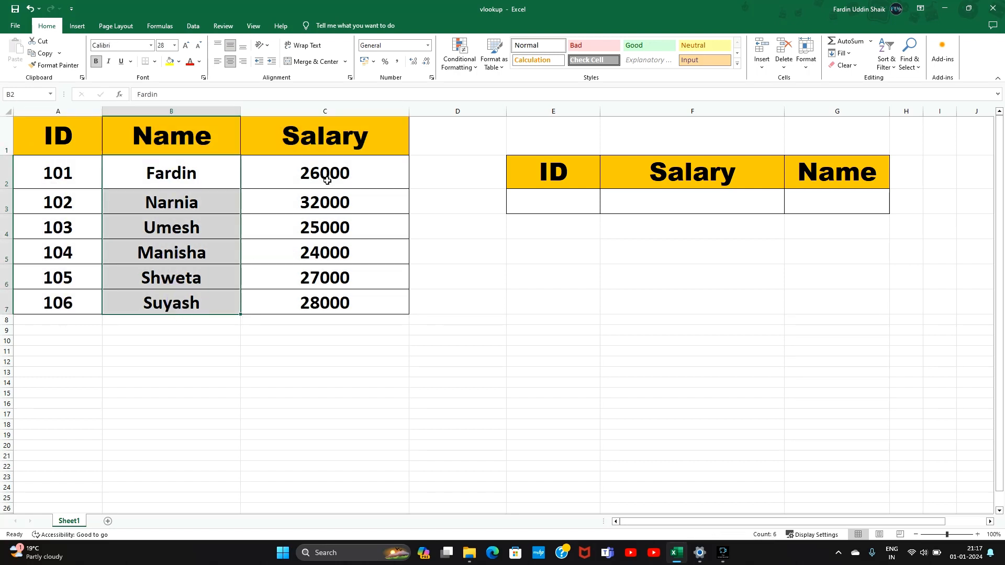
left_click_drag(327, 181, 334, 302)
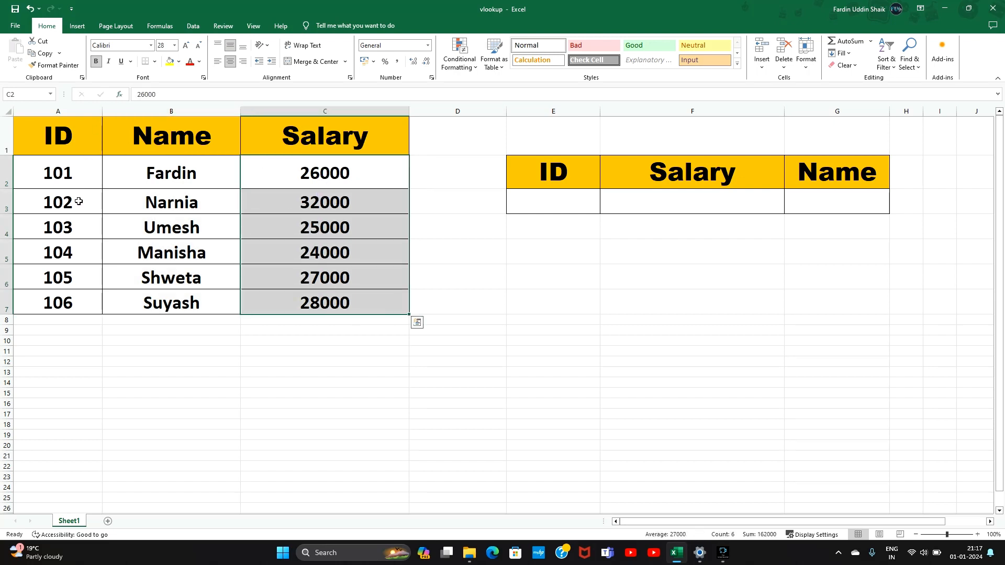
left_click(633, 200)
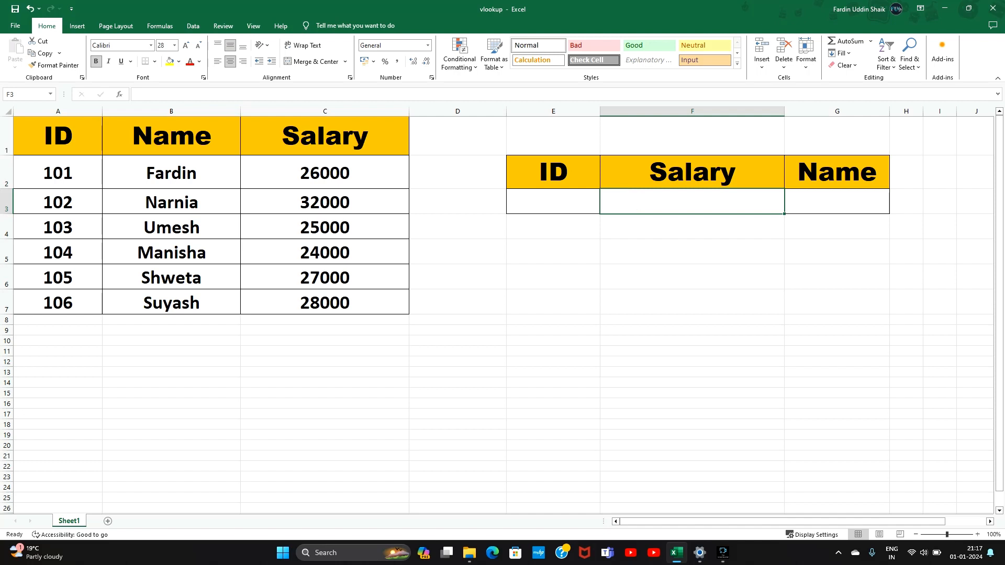
left_click(532, 205)
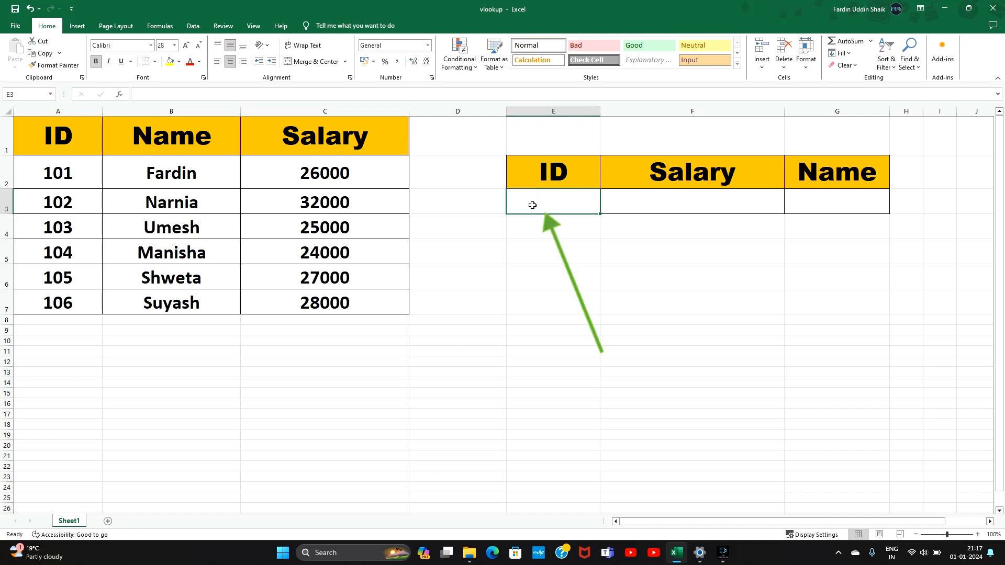
left_click(664, 196)
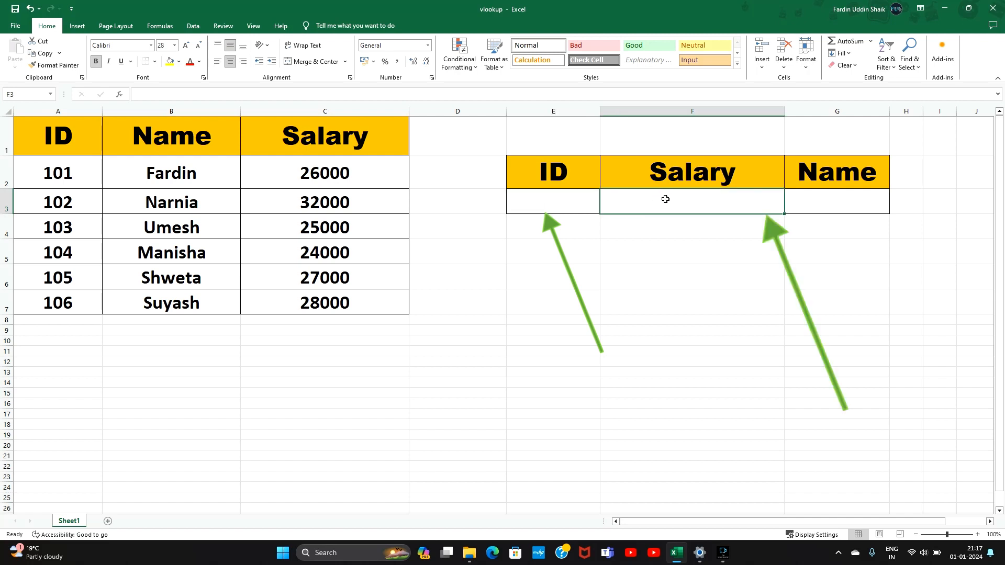
left_click(72, 206)
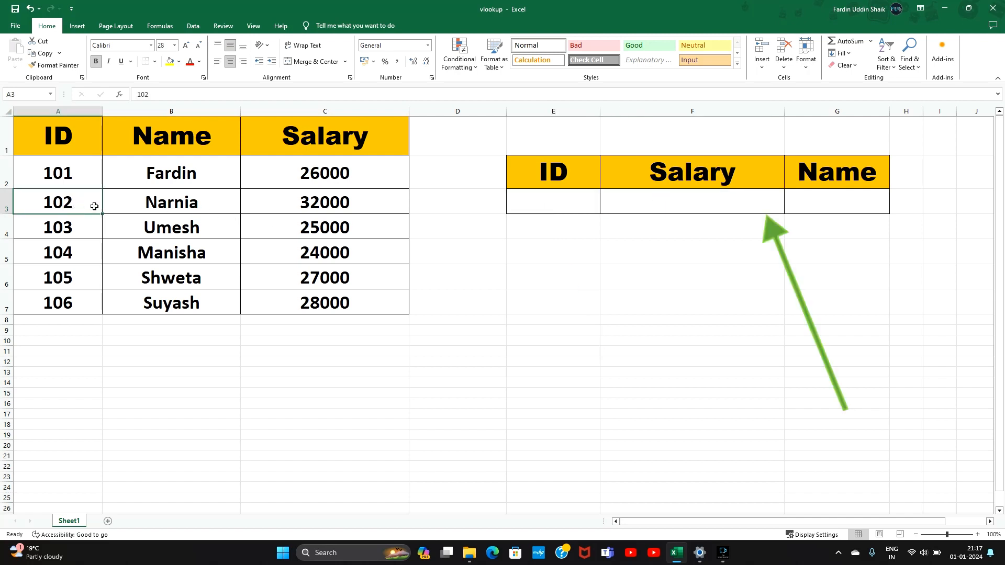
Enter the formula =VLOOKUP(E3,A1:C7,3,0) in cell F3 to return the salary for the ID in E3
left_click(714, 198)
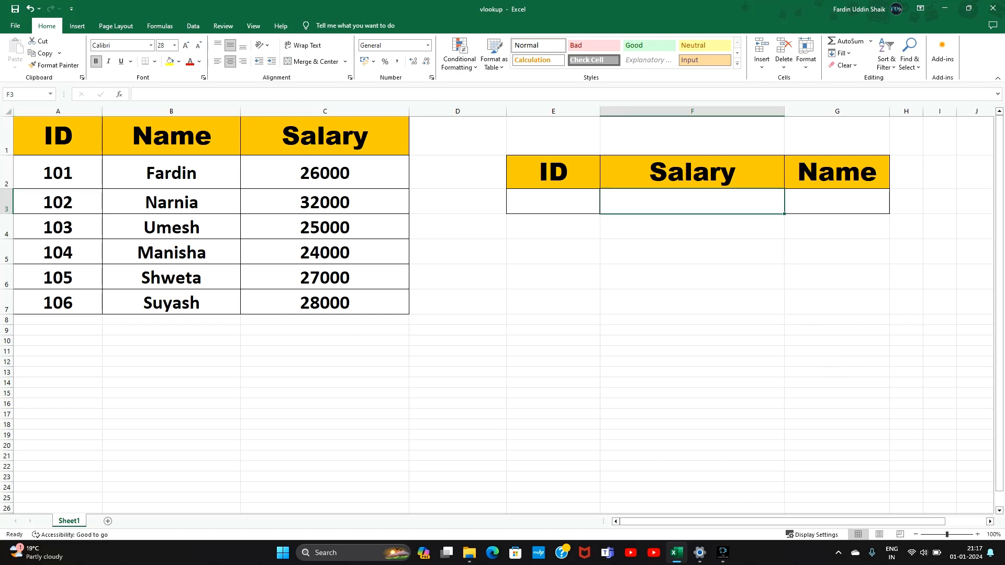
type("=")
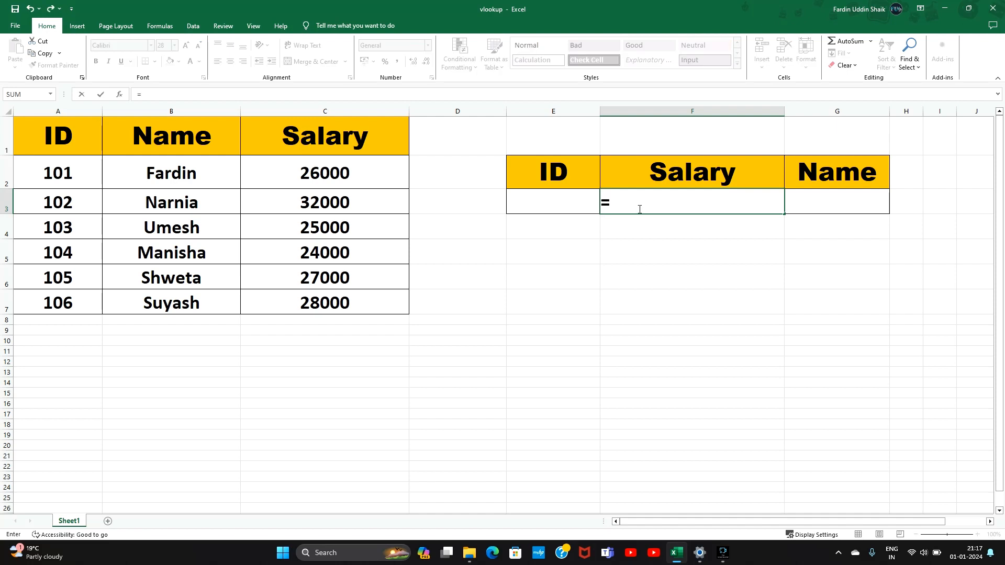
type("vloo")
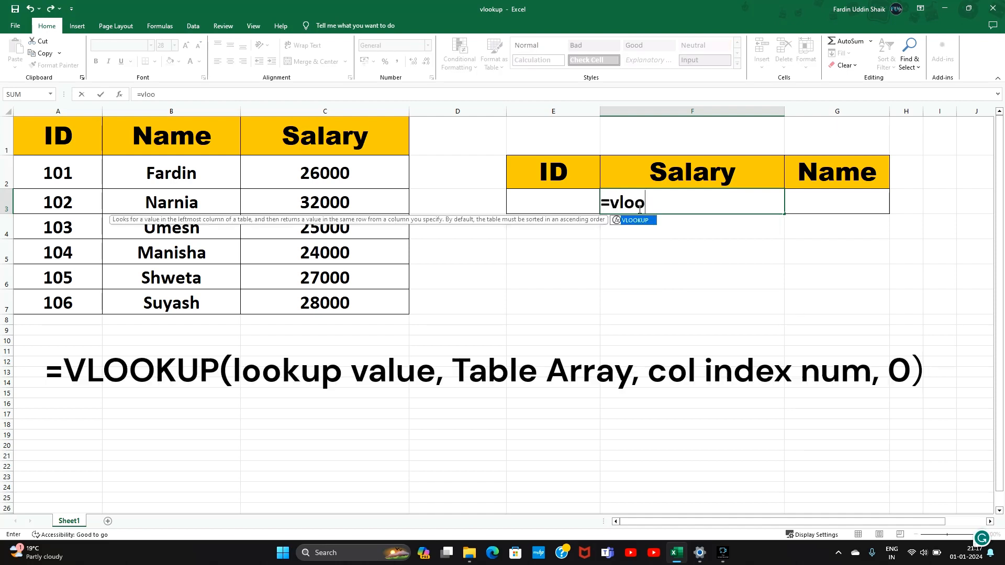
type("kup(")
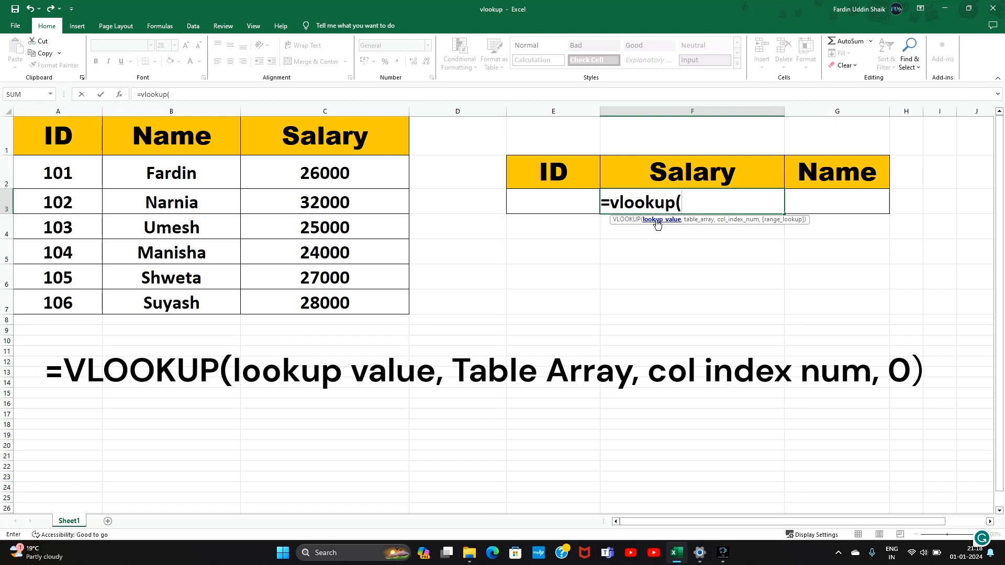
left_click(560, 203)
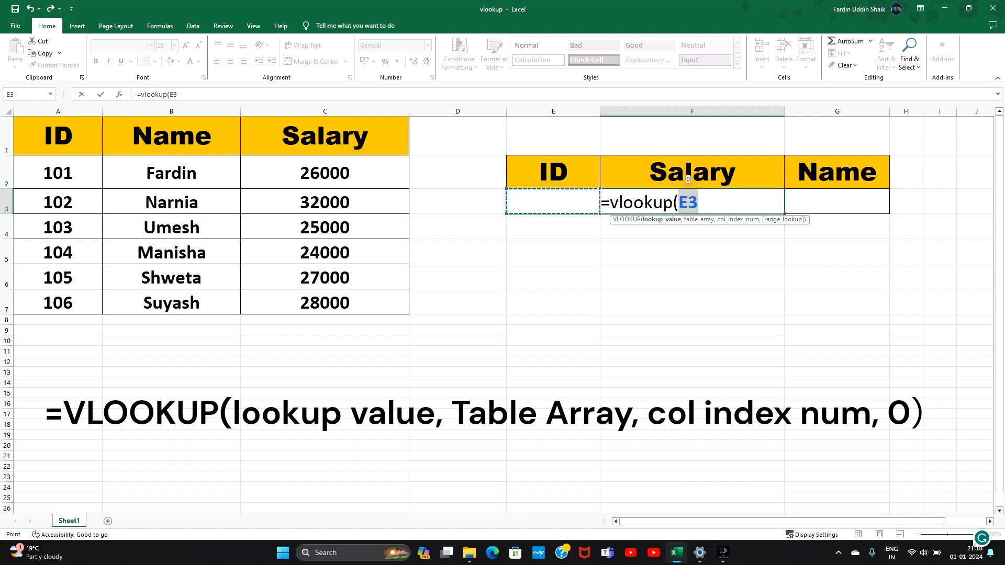
type(",")
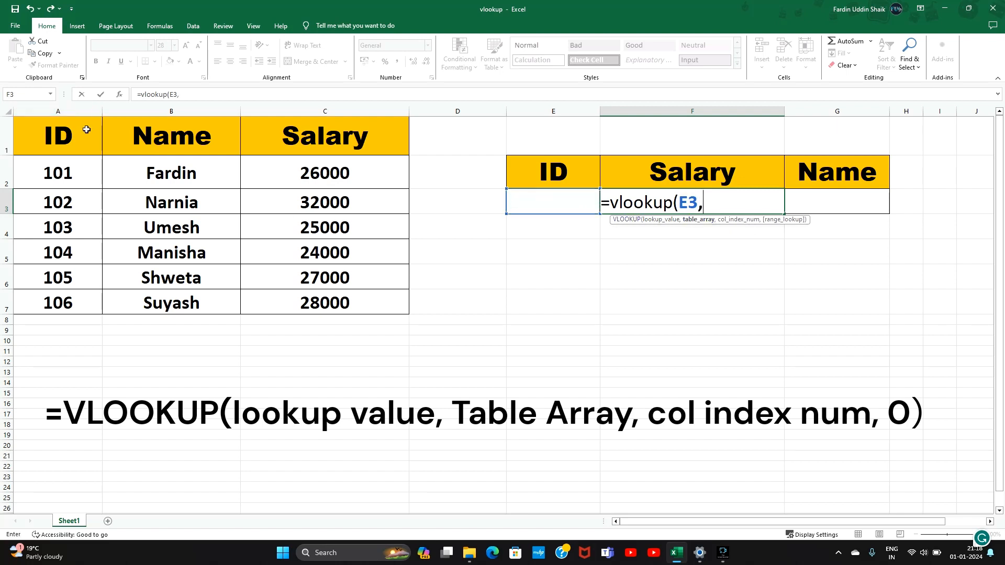
left_click_drag(86, 129, 370, 309)
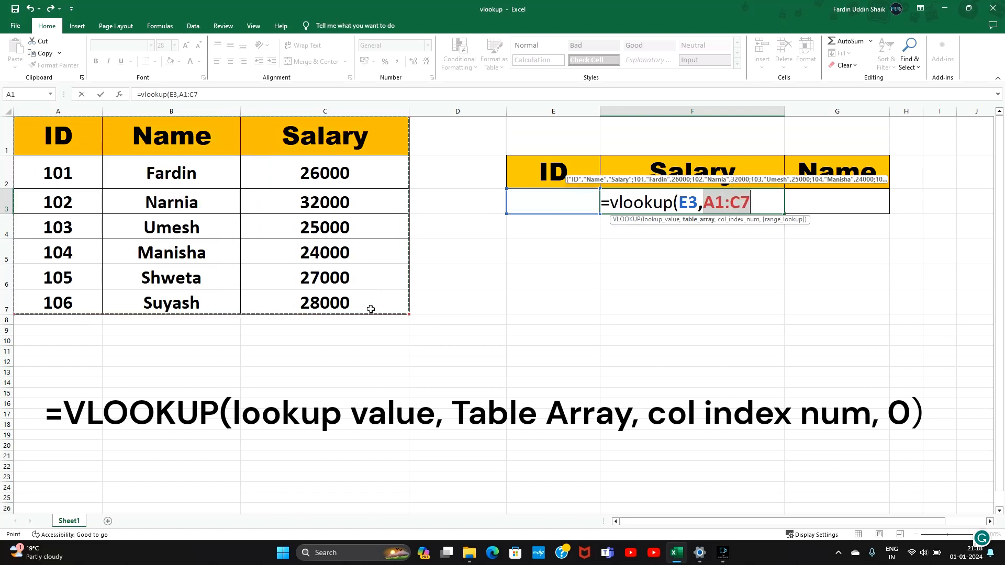
type(",3")
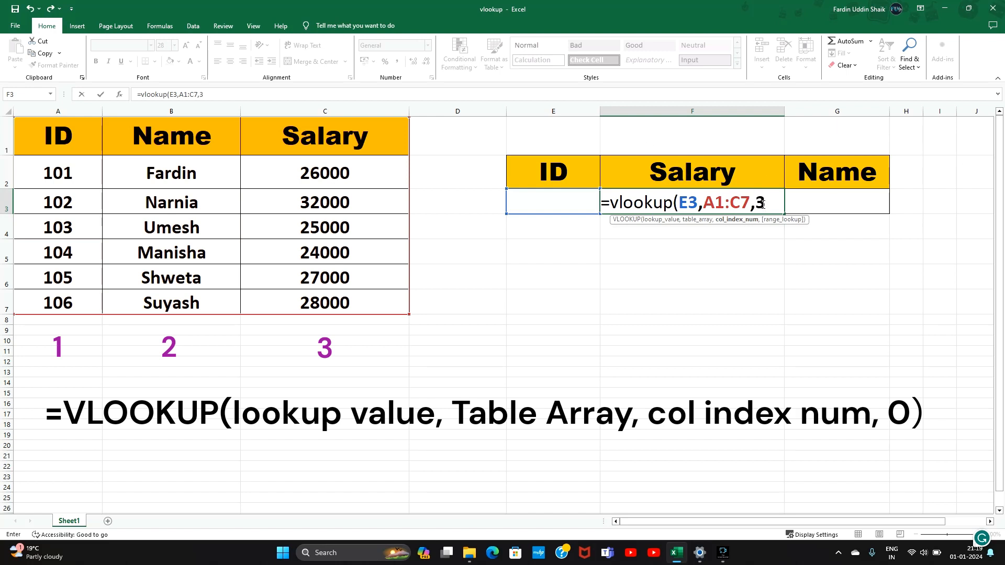
type(",")
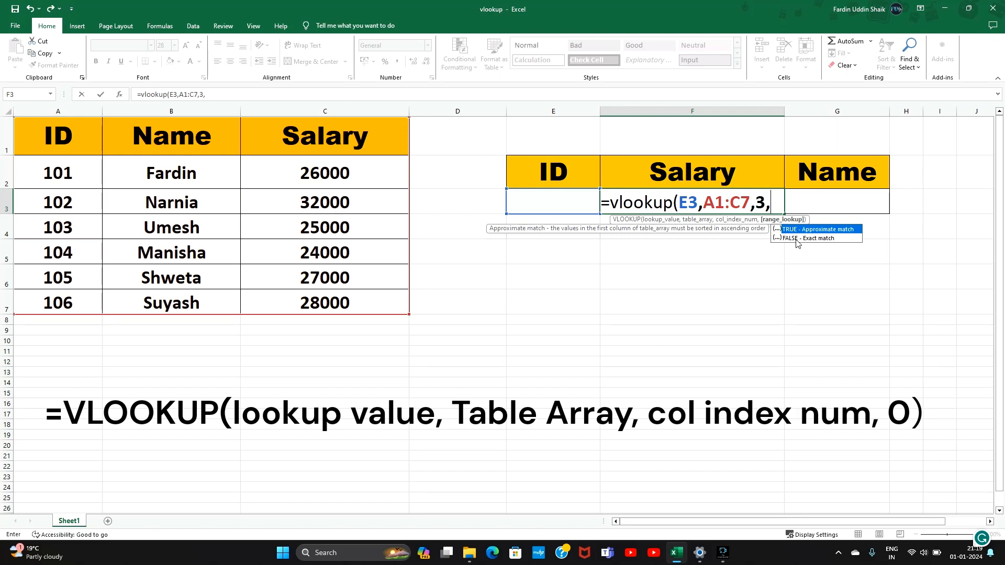
type("0")
type(")")
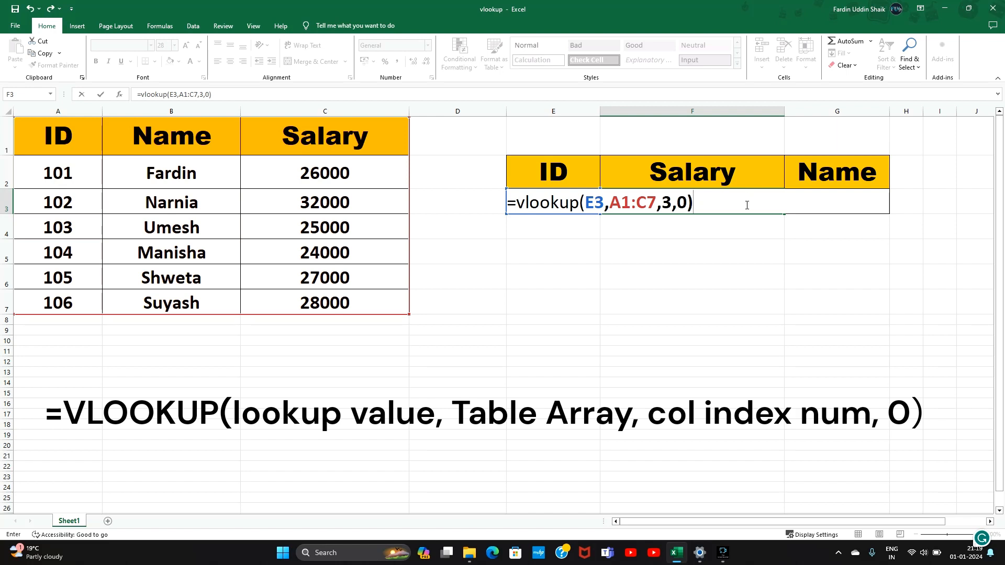
key("Return")
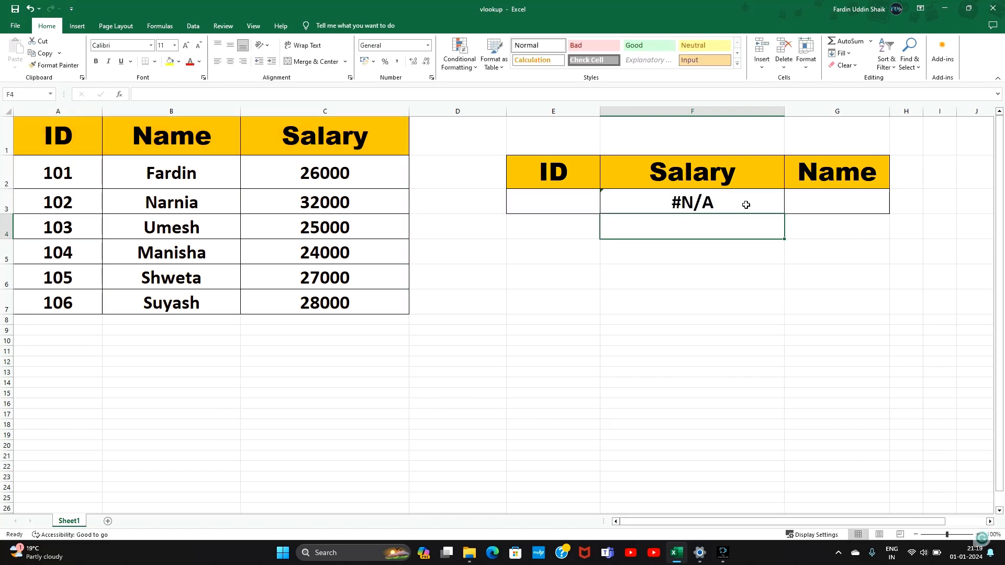
left_click(667, 202)
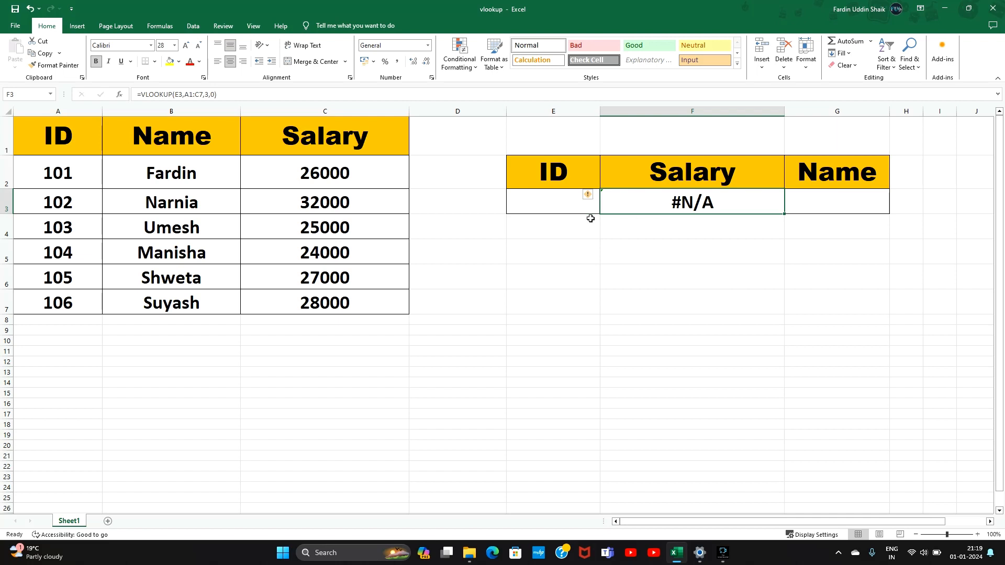
Enter 102 as the lookup ID in cell E3 and compare the returned salary with the matching source row
key("Down")
key("Down")
key("Left")
left_click(572, 203)
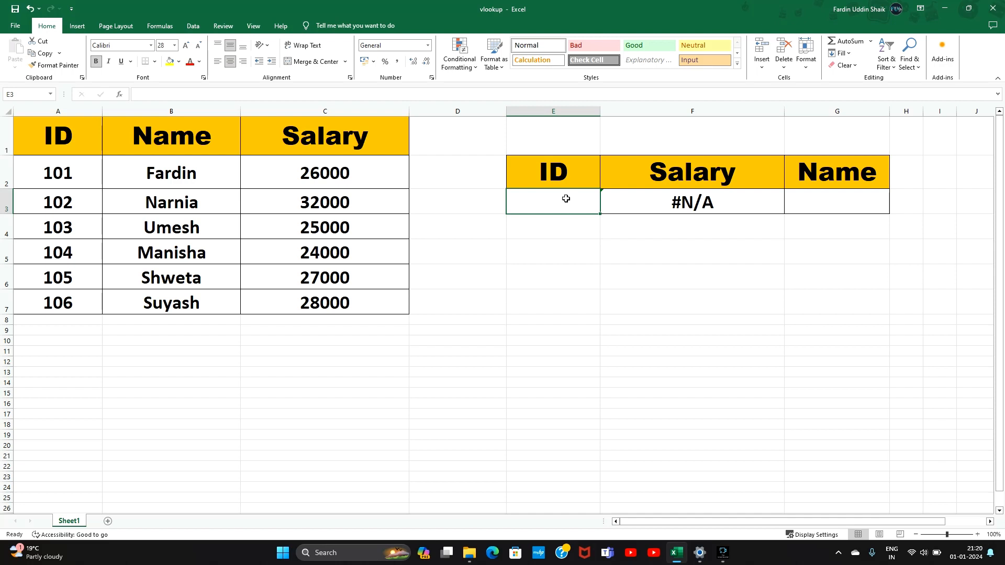
left_click(42, 202)
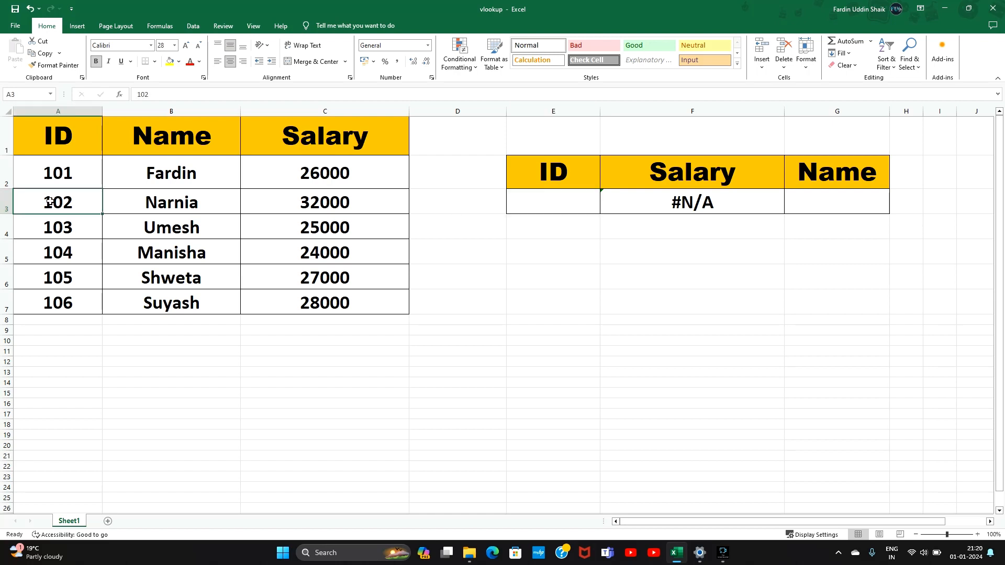
left_click(568, 195)
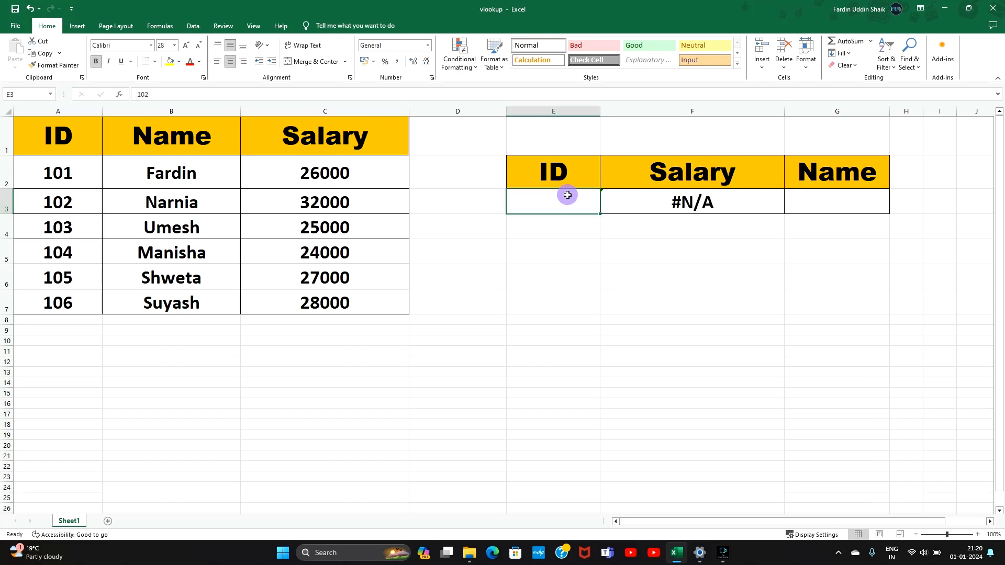
type("10")
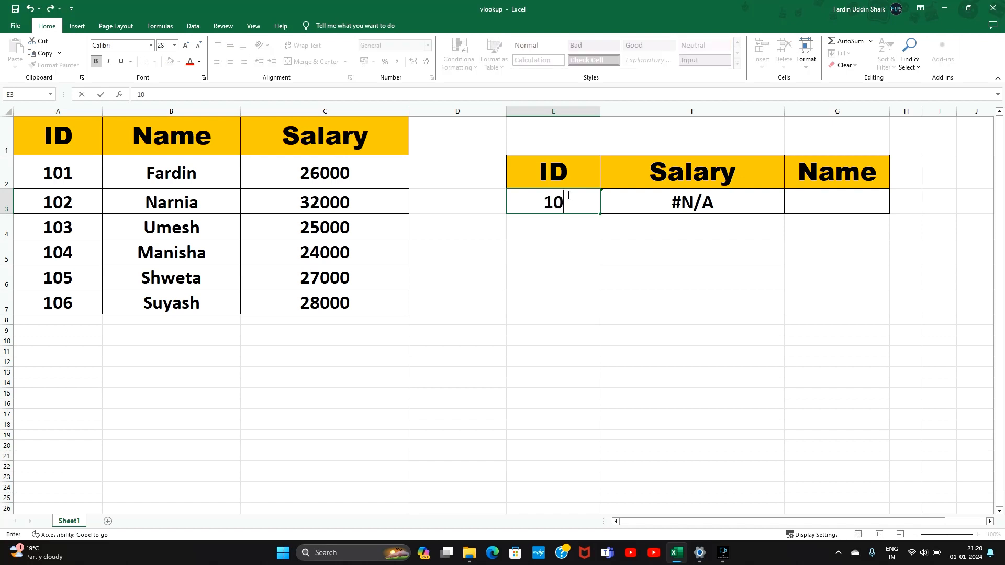
type("2")
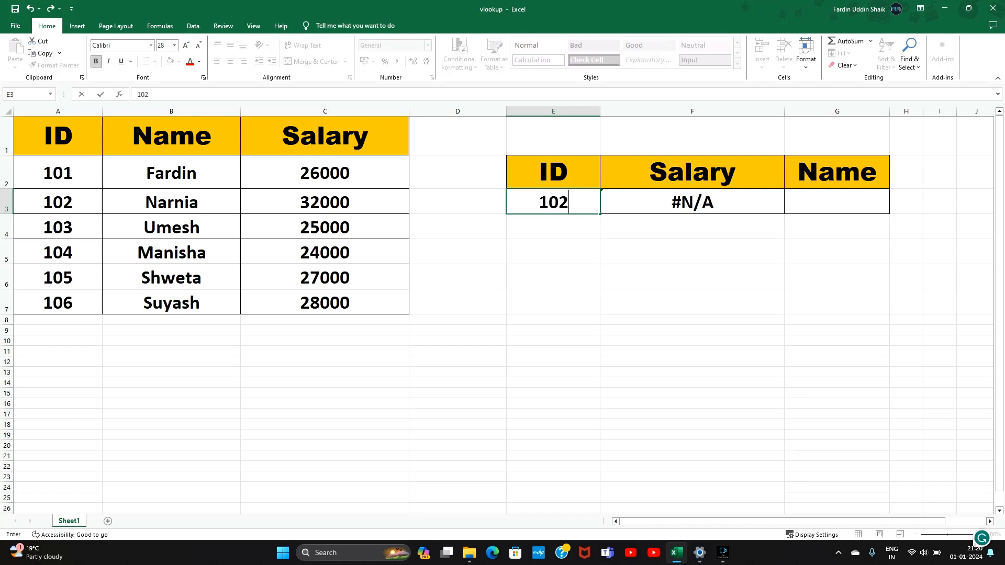
key("Return")
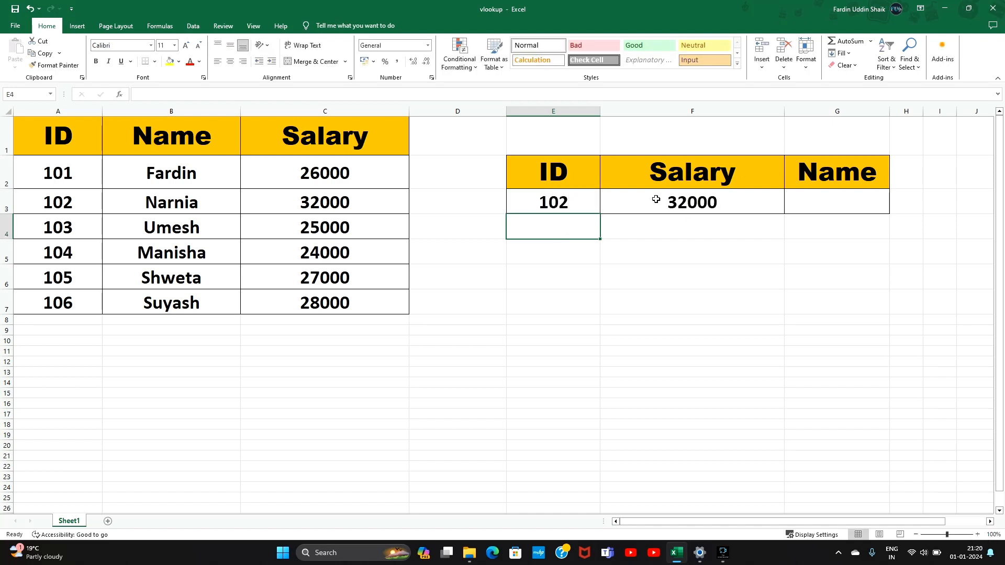
left_click(646, 202)
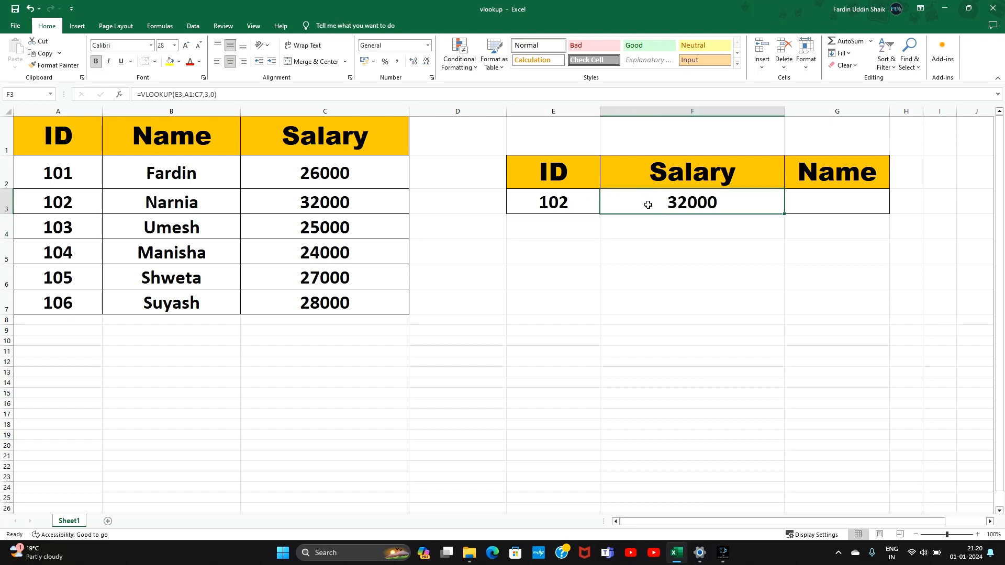
left_click(101, 209)
left_click(318, 207)
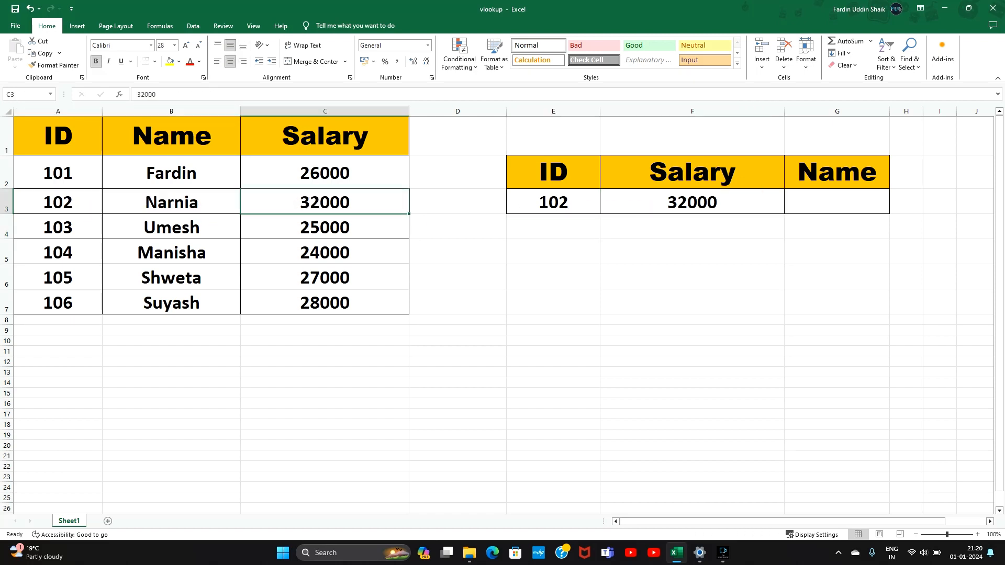
Set the lookup ID in cell E3 to 106 and compare the returned salary with the matching source row
double_click(581, 202)
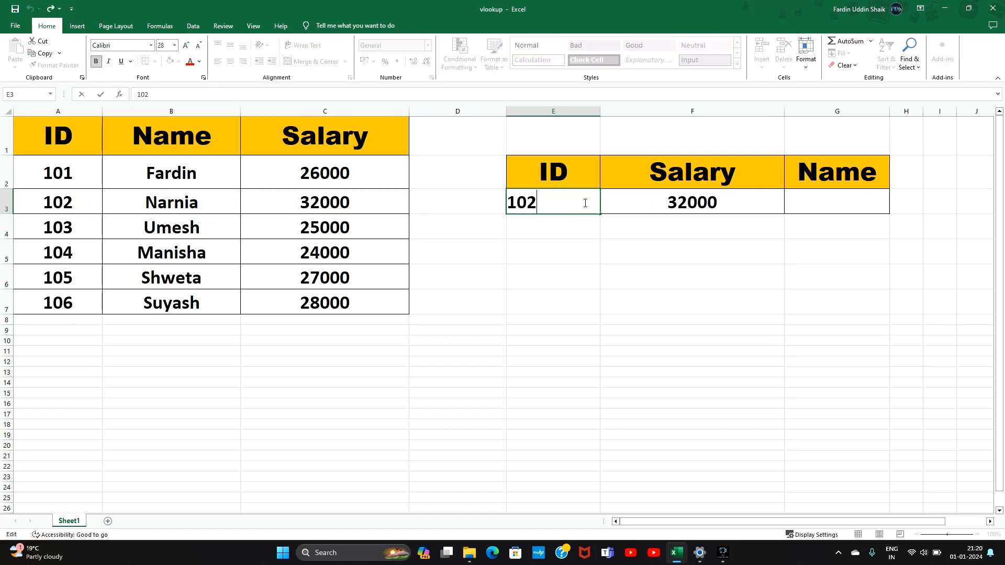
key("BackSpace")
key("BackSpace")
key("BackSpace")
type("106")
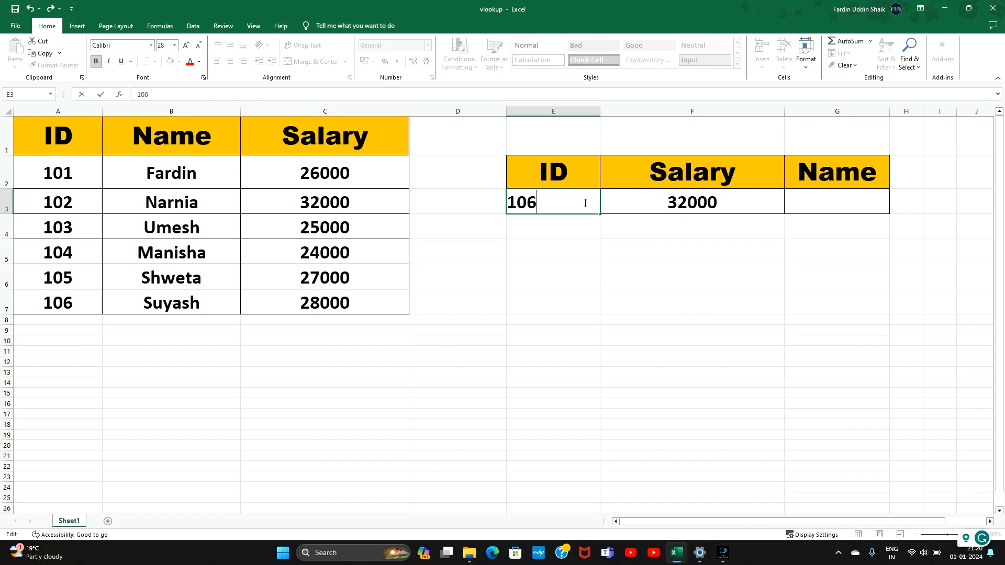
key("Return")
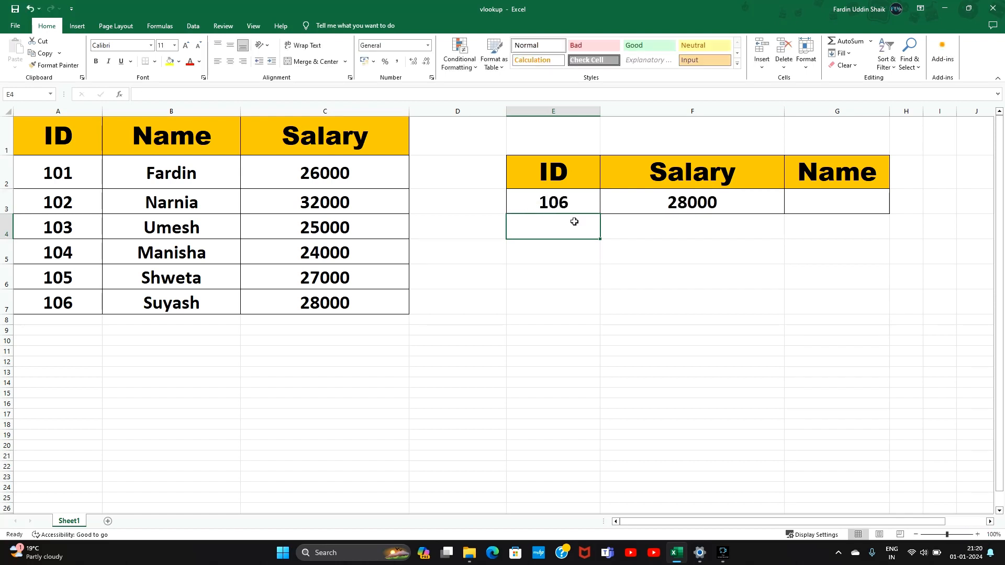
left_click(90, 303)
left_click(246, 308)
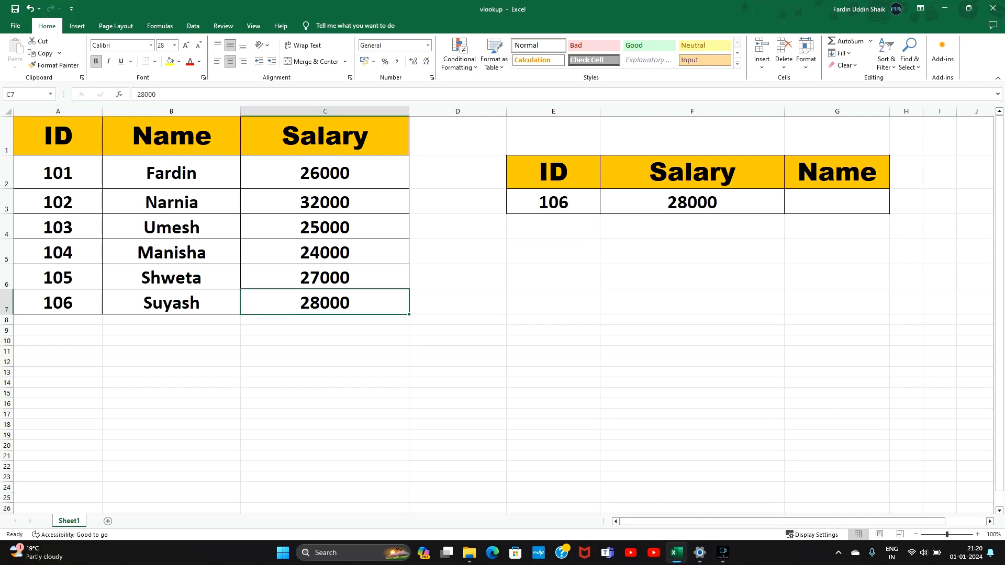
Review the lookup row's ID, Salary and Name cells, and clear the lookup ID from cell E3
left_click(578, 202)
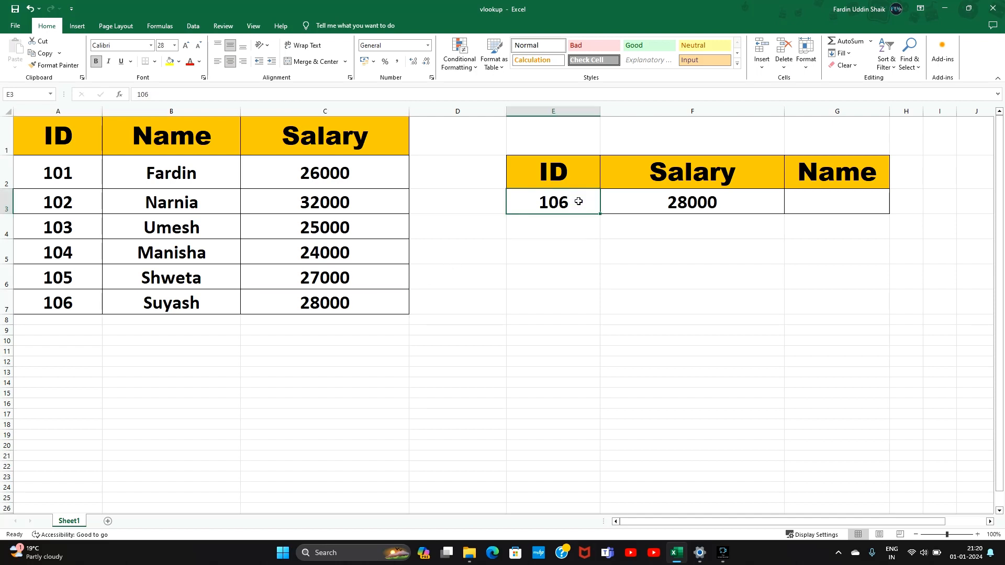
left_click(655, 204)
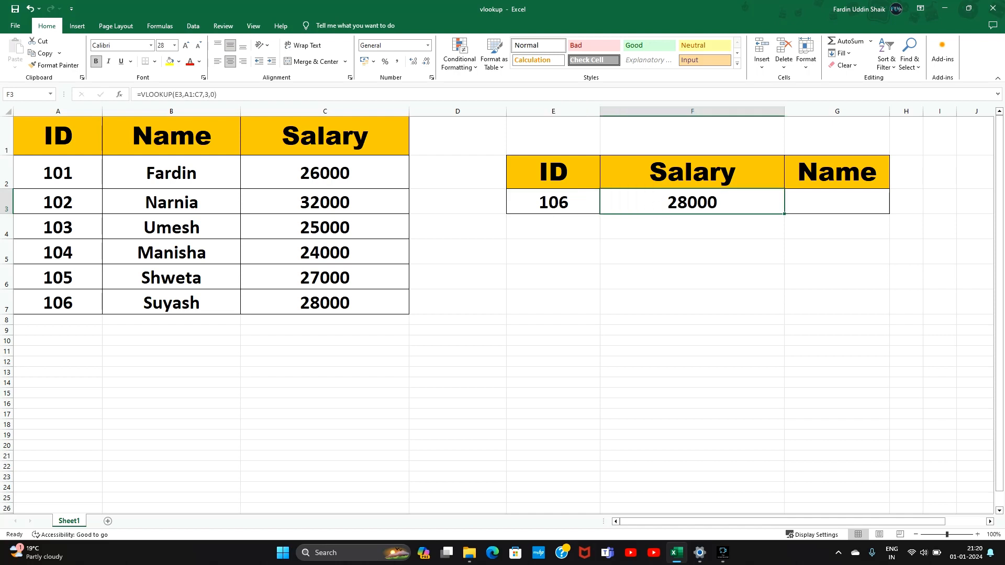
left_click(815, 201)
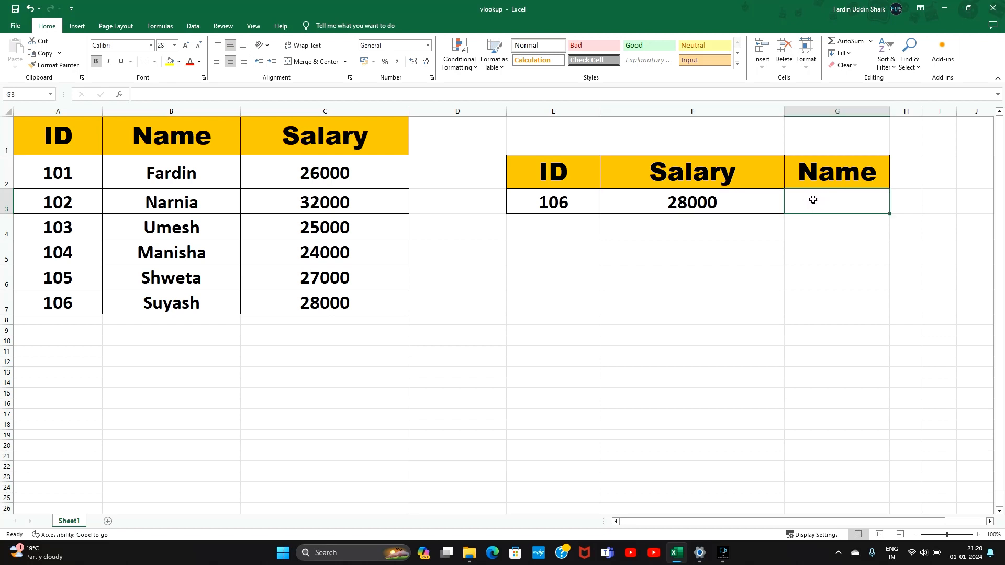
left_click(568, 207)
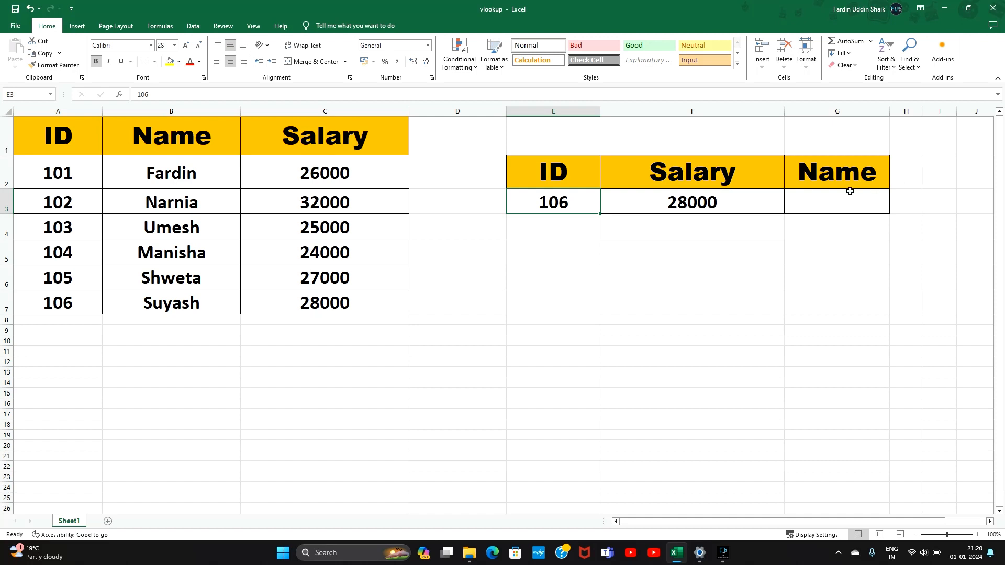
left_click(828, 205)
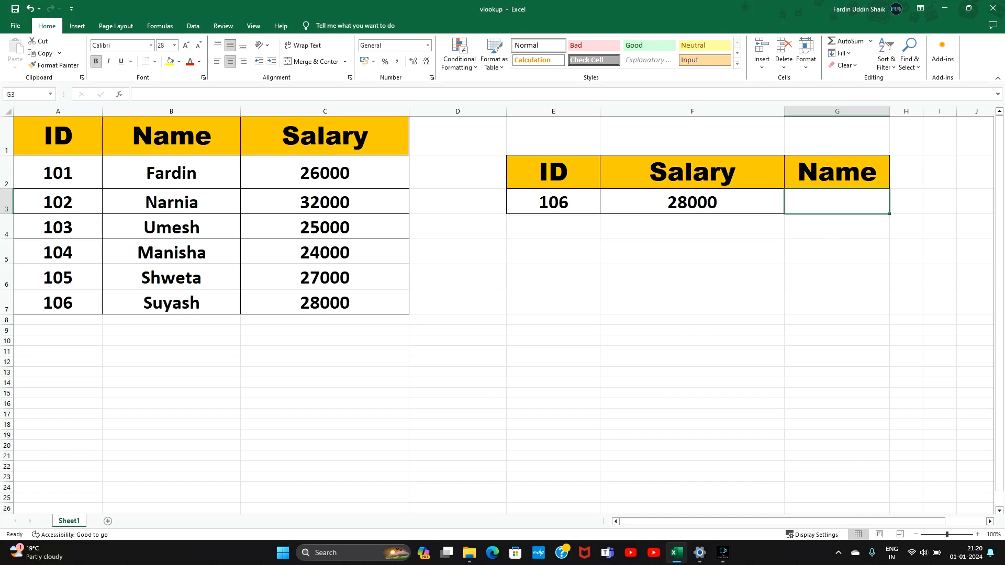
left_click(581, 199)
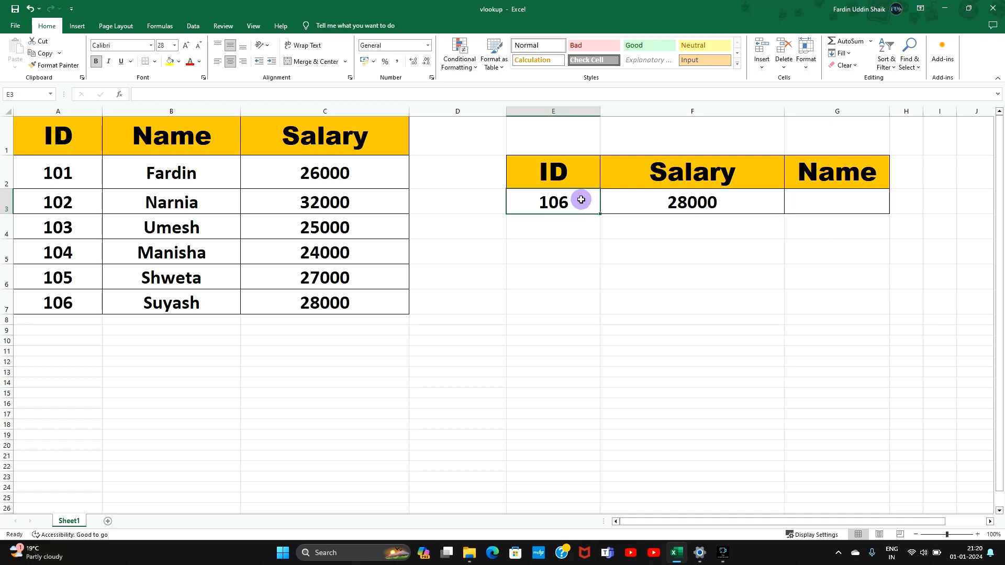
key("Delete")
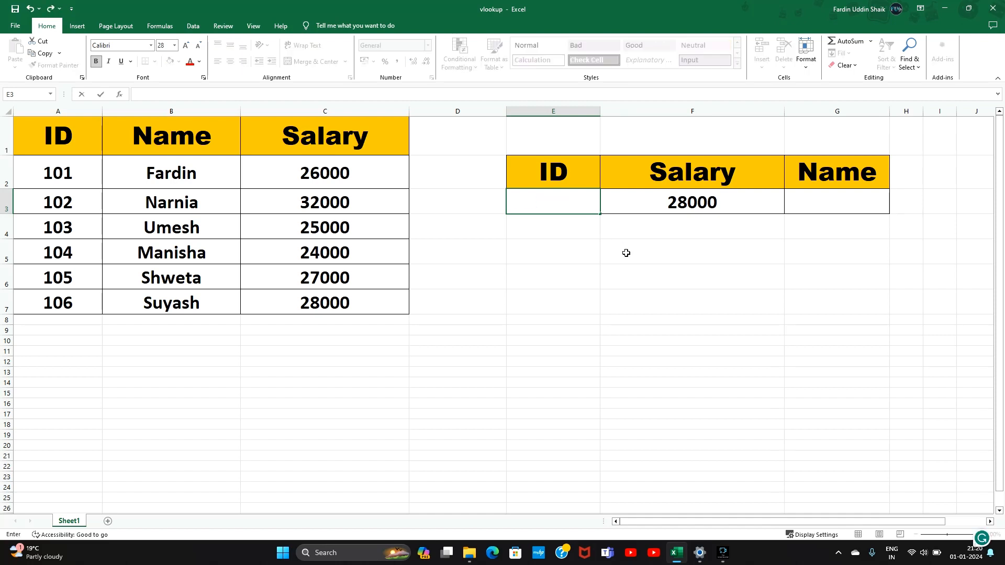
left_click(626, 254)
left_click(544, 201)
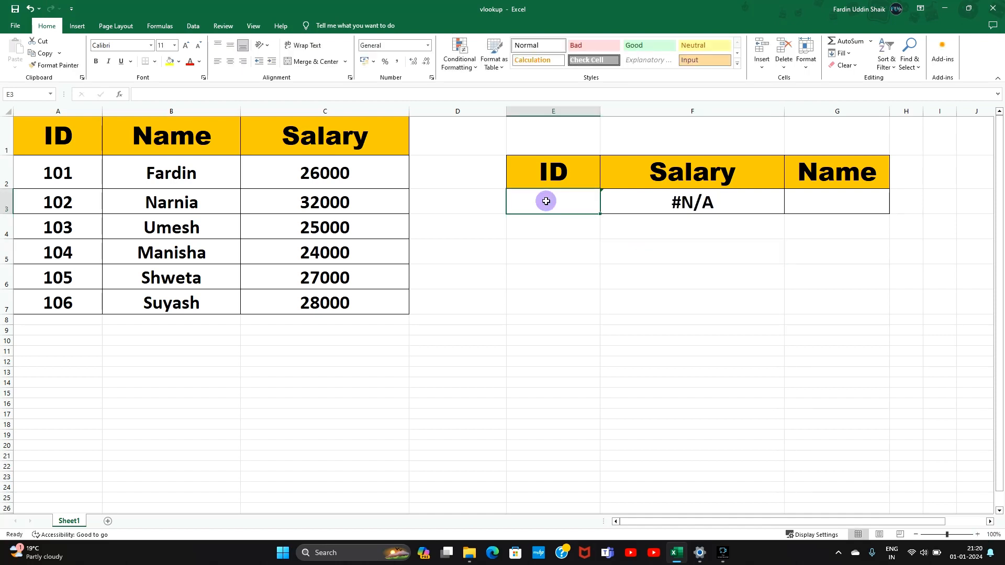
Enter the formula =VLOOKUP(E3,A1:C7,2,0) in cell G3 to return the name for the ID in E3
left_click(853, 207)
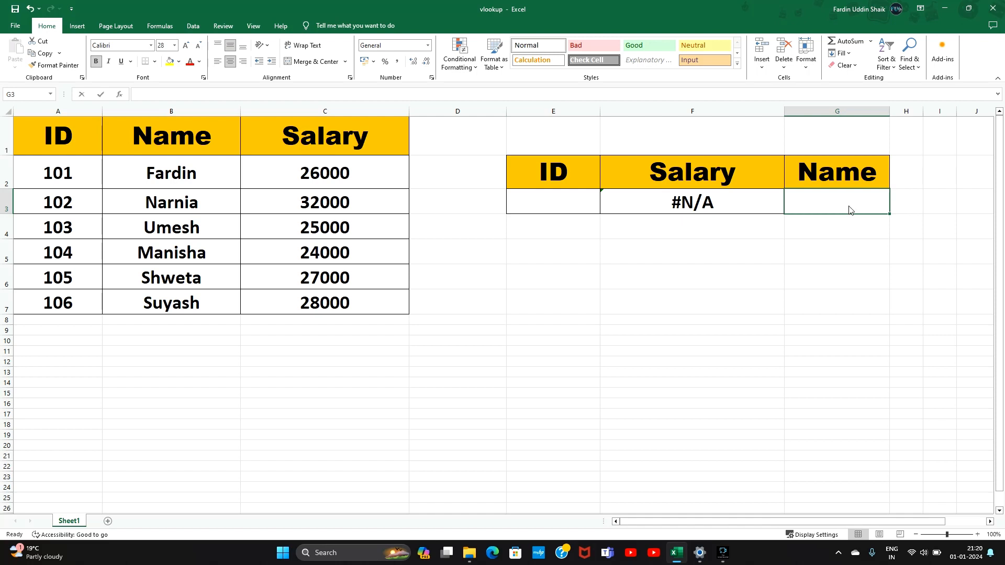
type("=vlo")
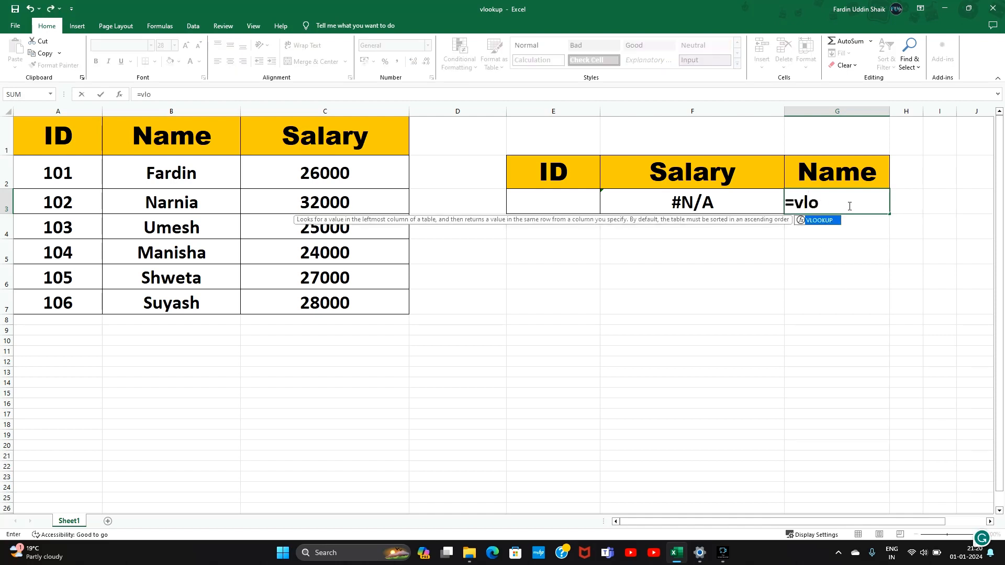
type("okup(")
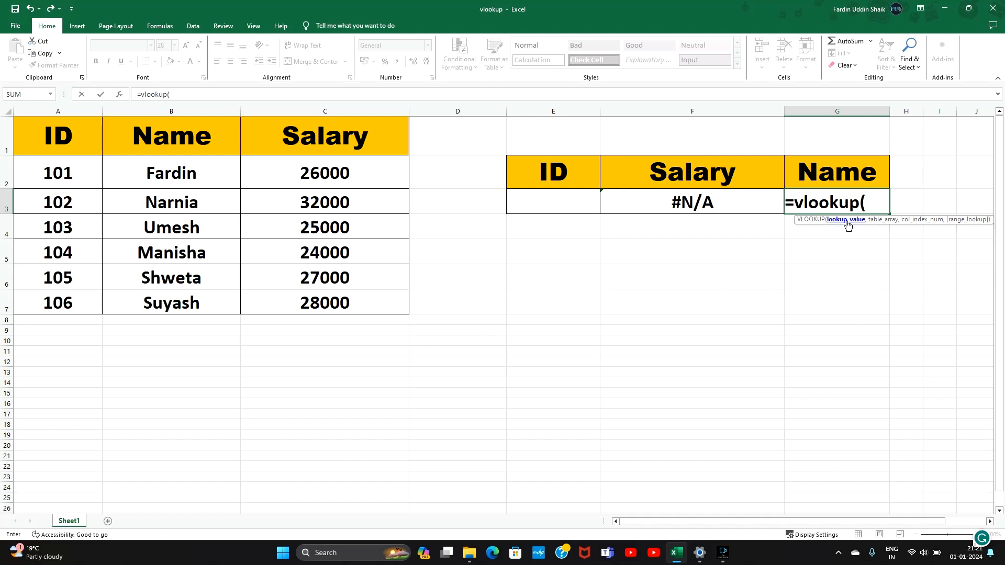
left_click(537, 203)
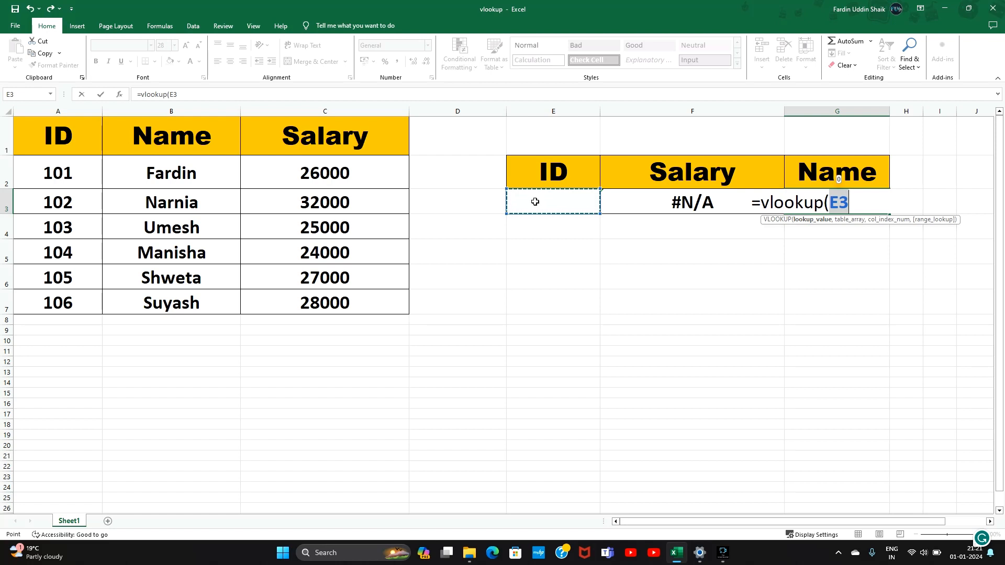
type(",")
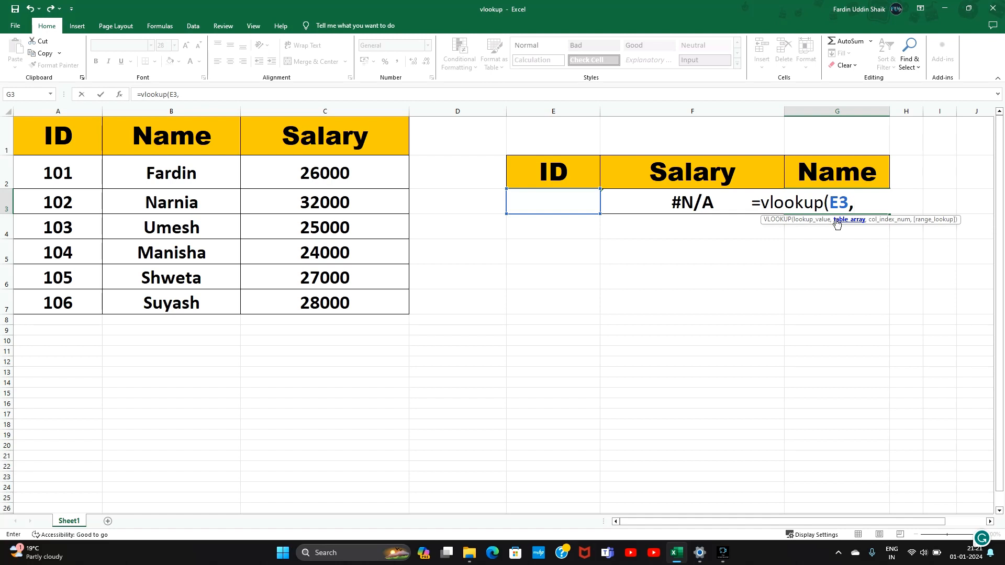
left_click_drag(87, 137, 405, 303)
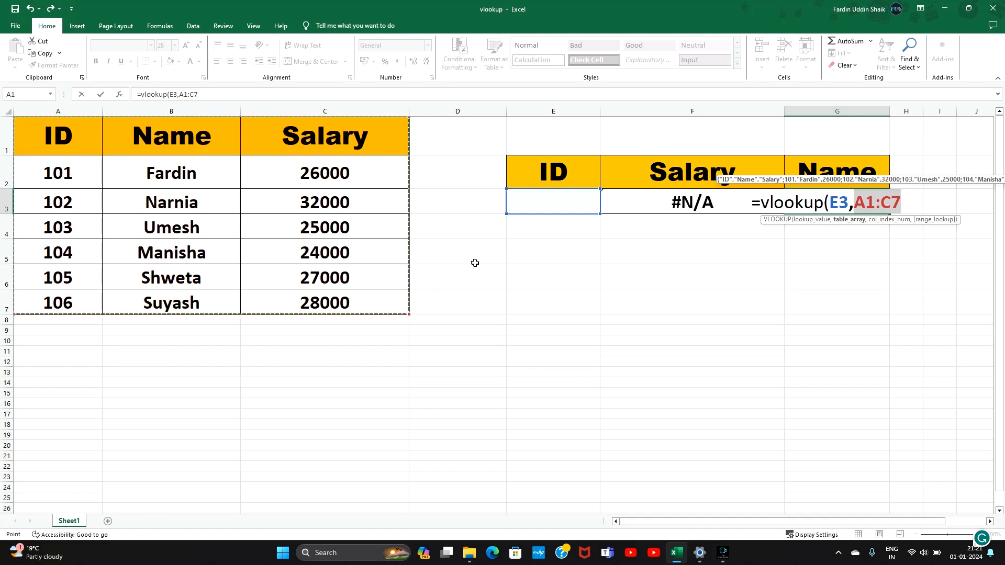
type(",2")
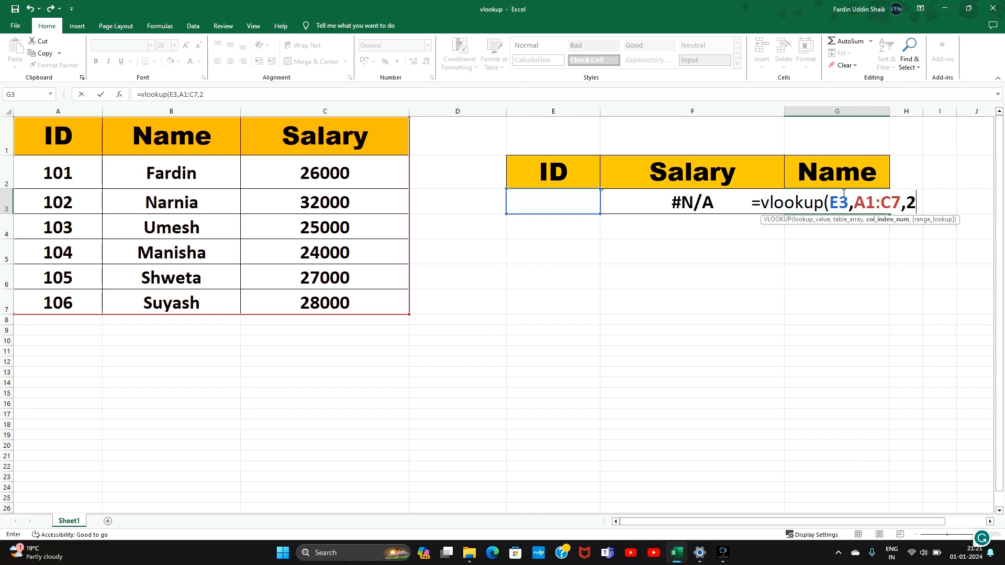
type(",")
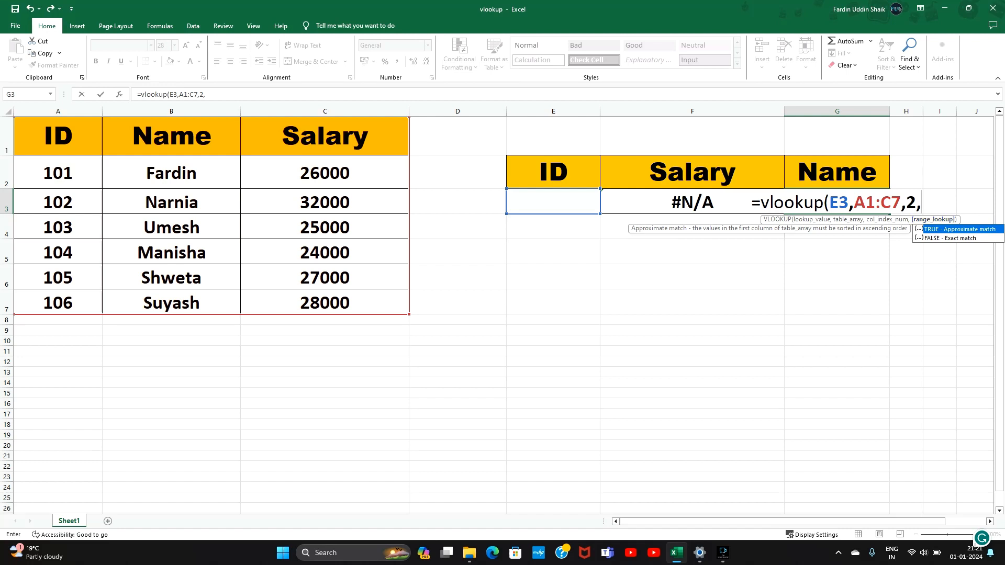
type("0")
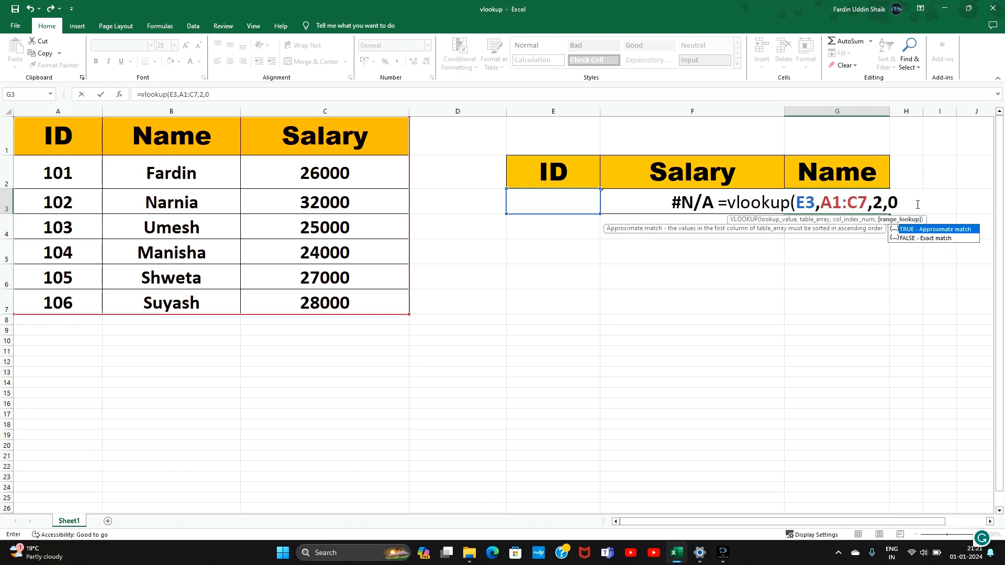
type(")")
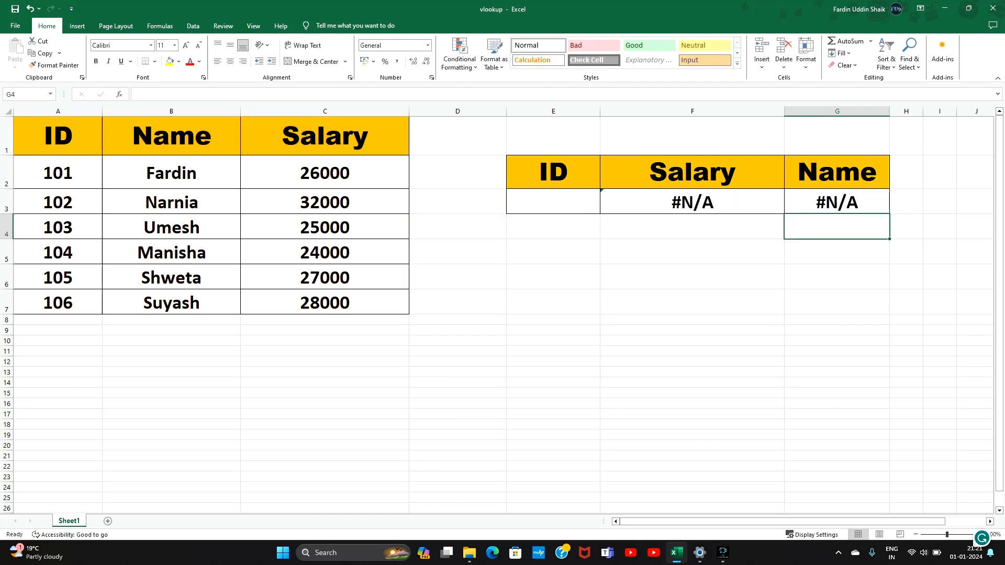
key("Return")
left_click(848, 205)
left_click(675, 205)
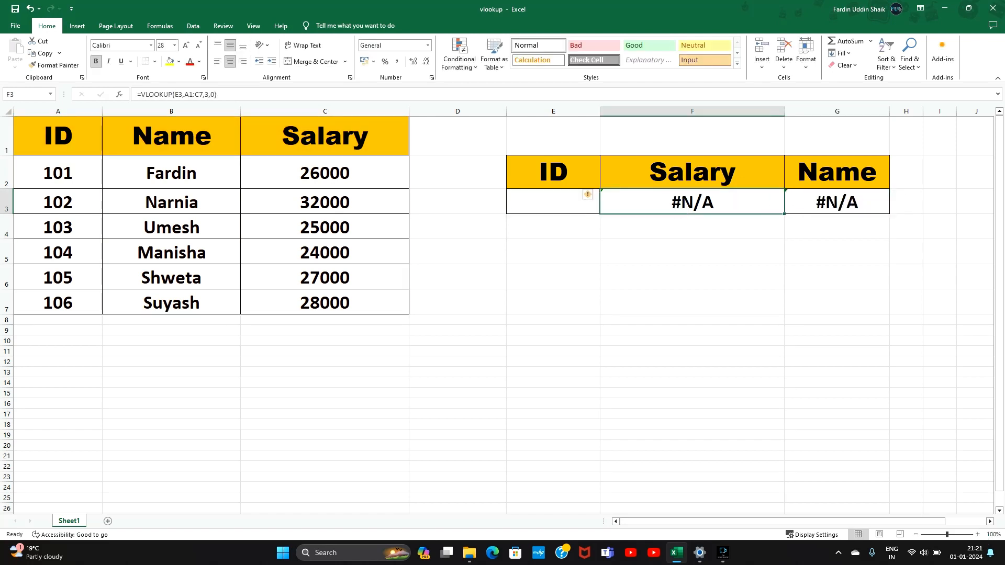
left_click(571, 206)
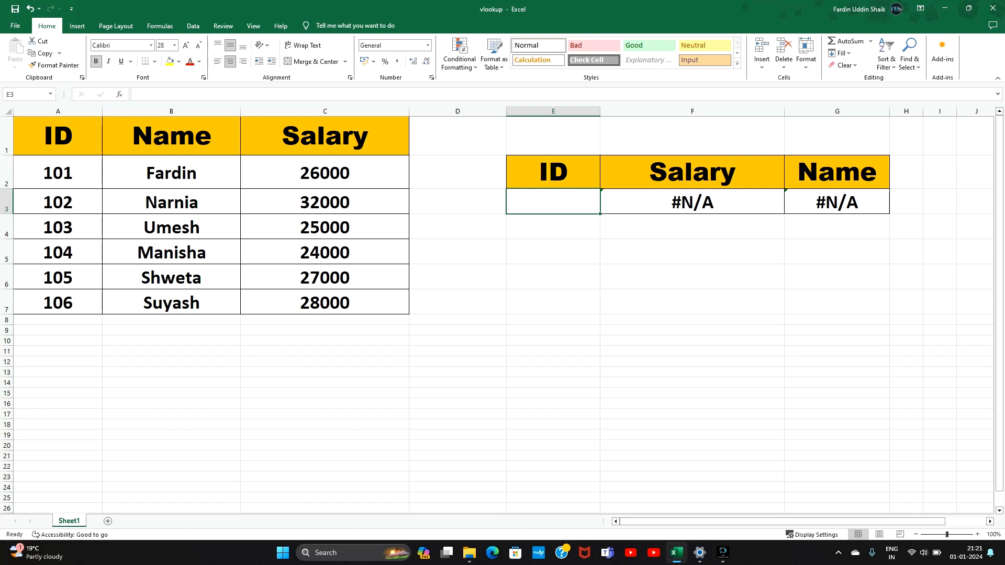
left_click(62, 205)
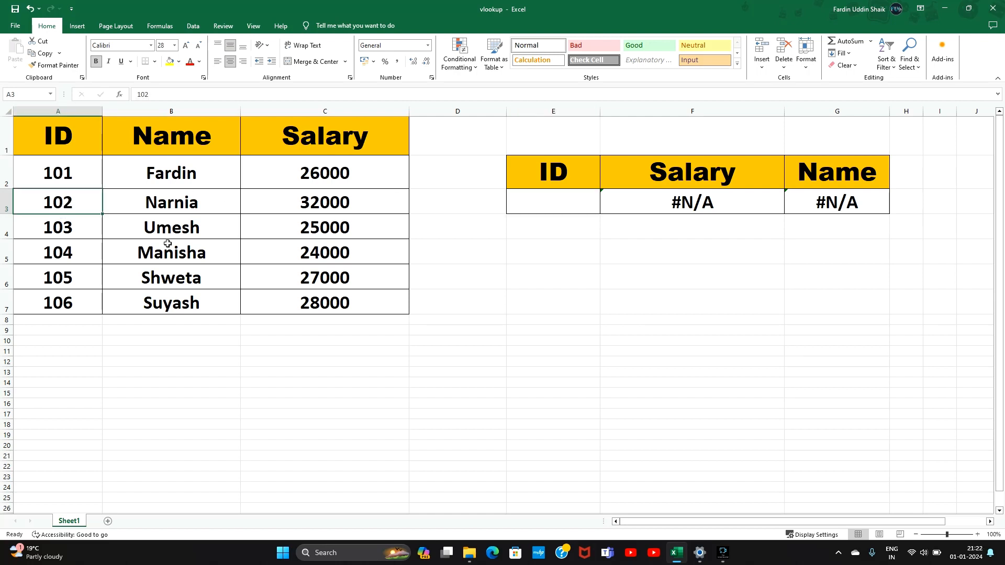
type("1")
key("BackSpace")
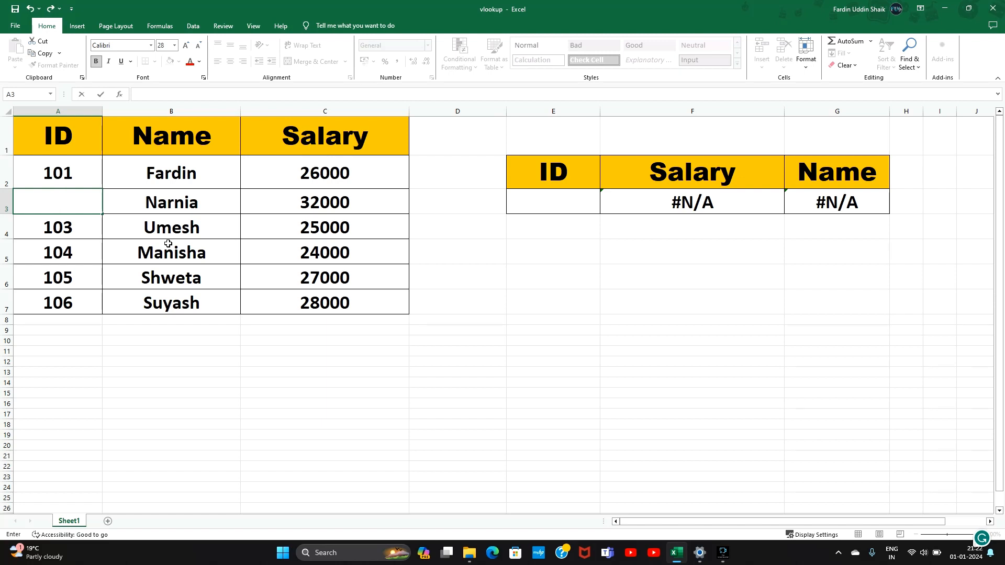
key("ctrl+z")
Enter 102 as the lookup ID in cell E3 and check the salary and name returned in F3 and G3
left_click(522, 204)
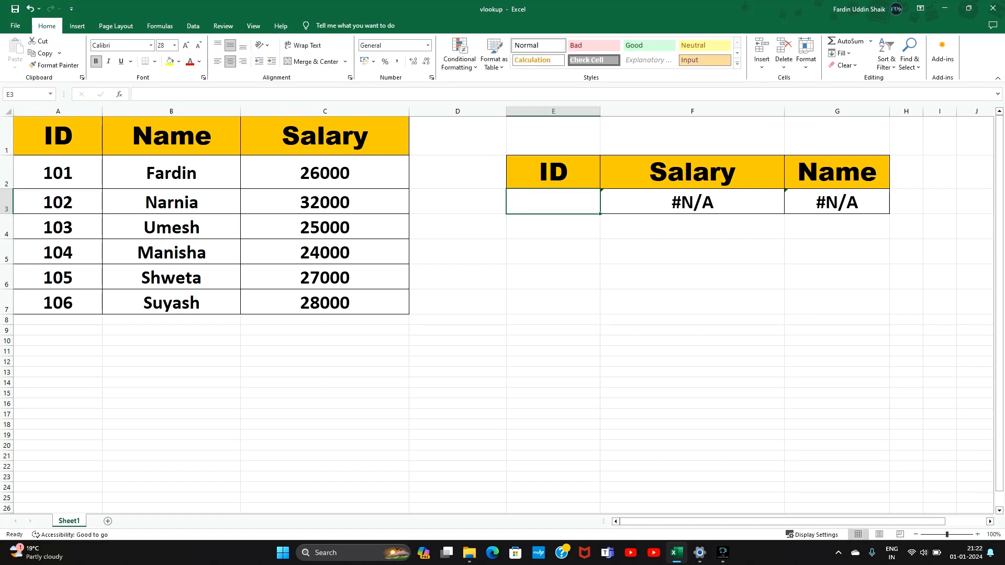
type("102")
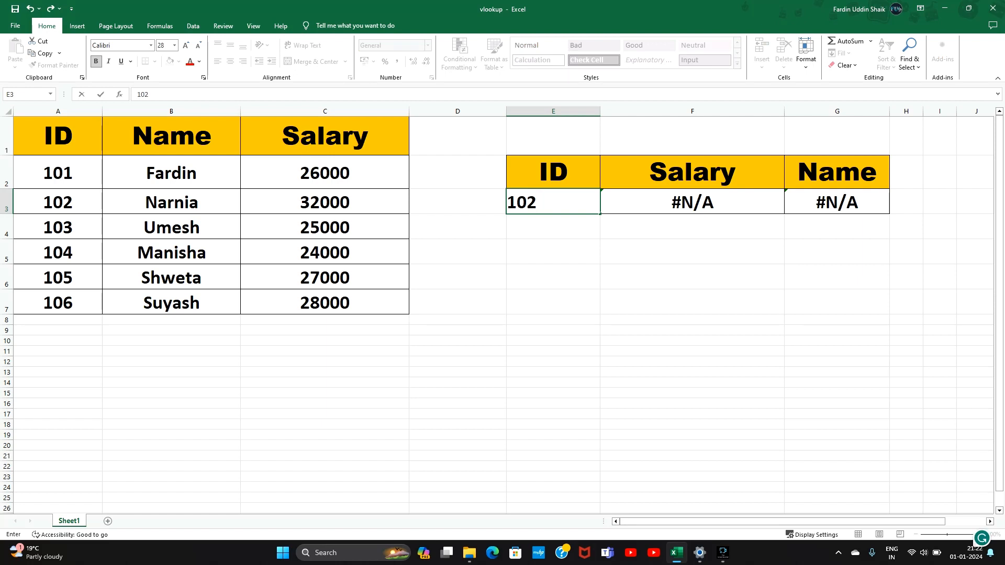
key("Return")
left_click(547, 202)
left_click(622, 206)
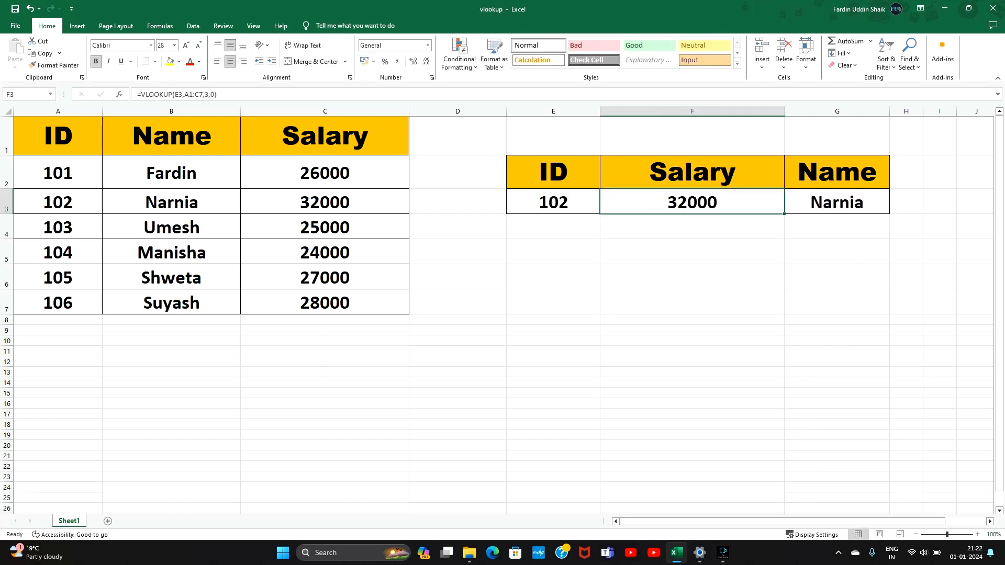
left_click(826, 211)
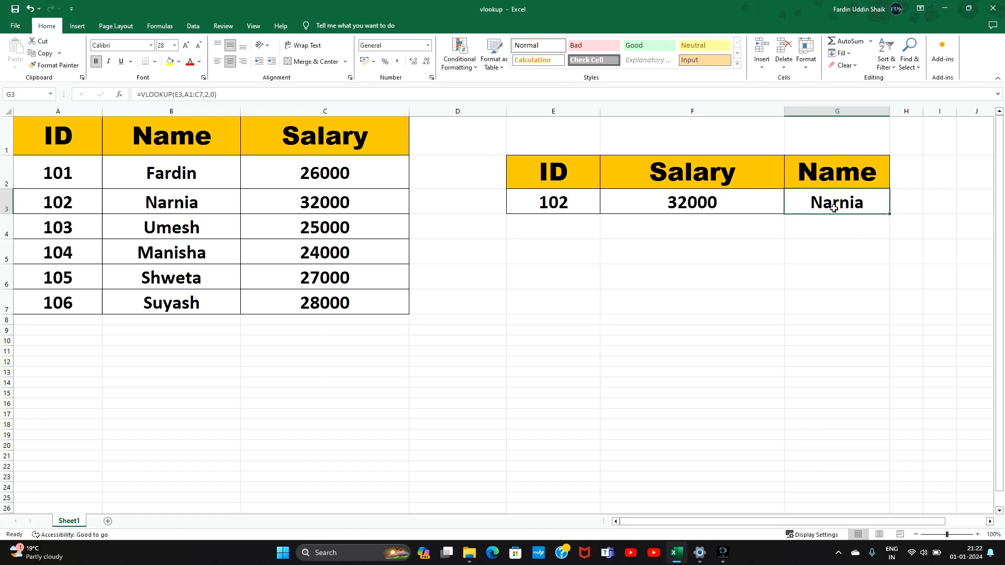
Set the lookup ID in cell E3 to 104 and check the returned salary and name against the source table A1:C7
left_click(578, 205)
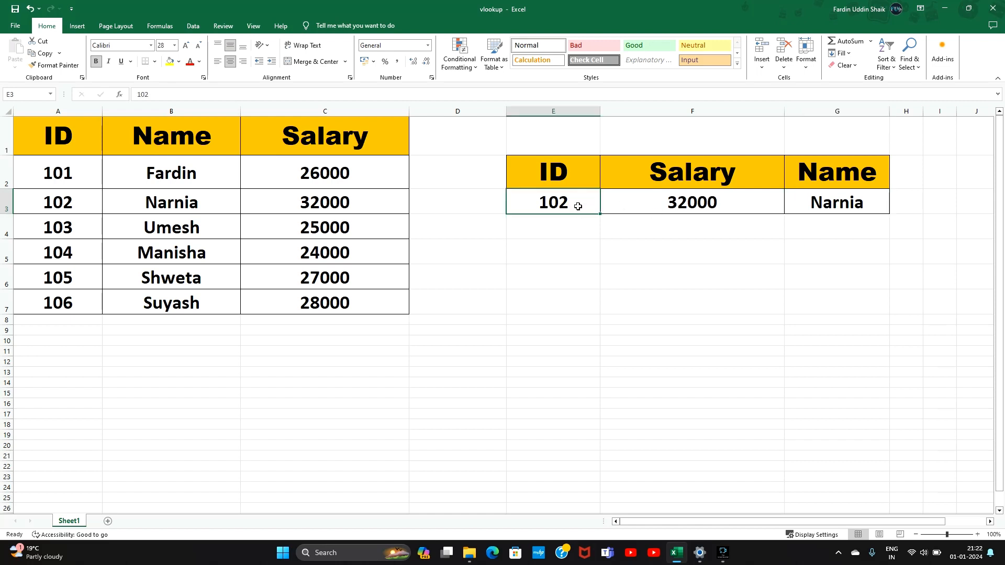
type("104")
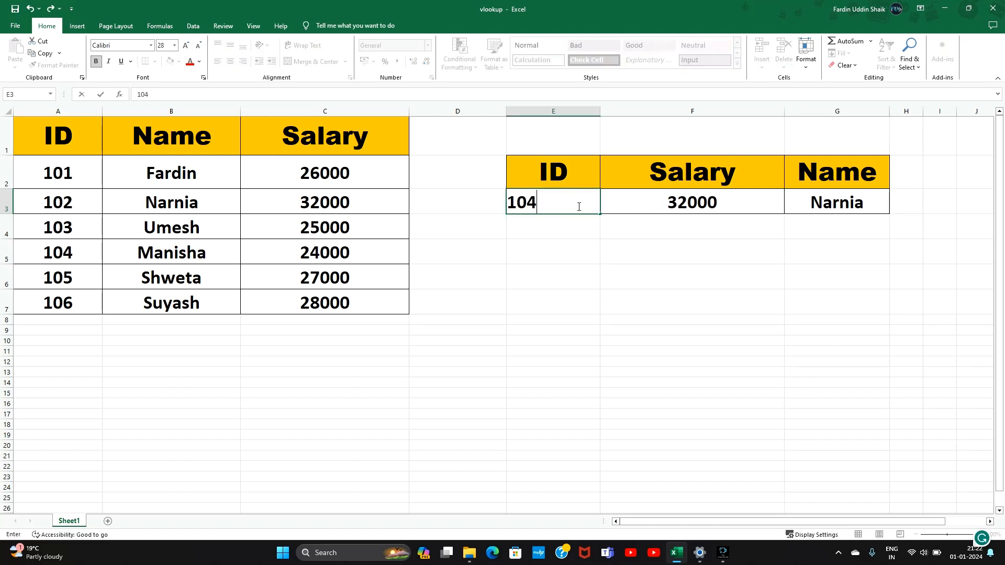
key("Return")
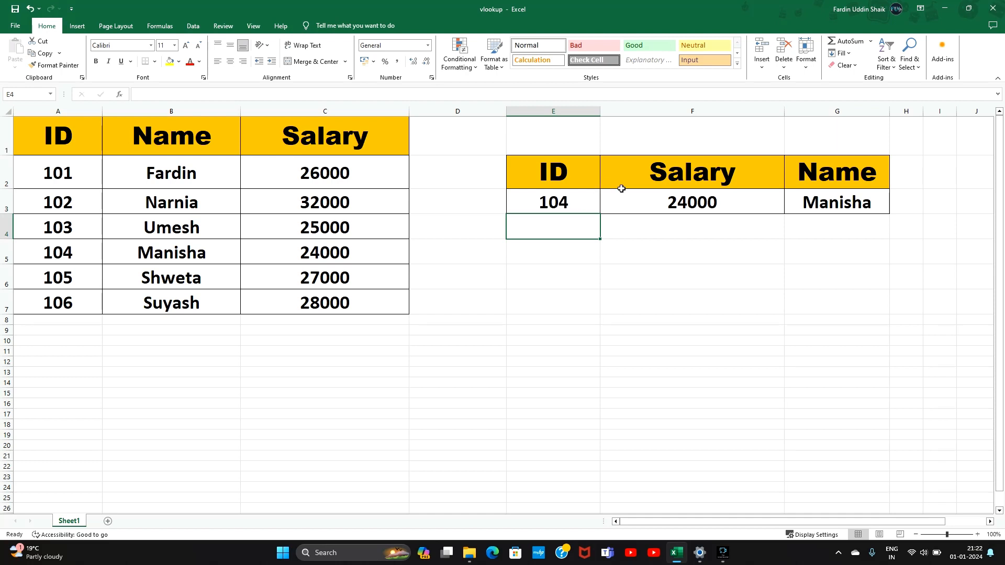
left_click(847, 201)
left_click(701, 201)
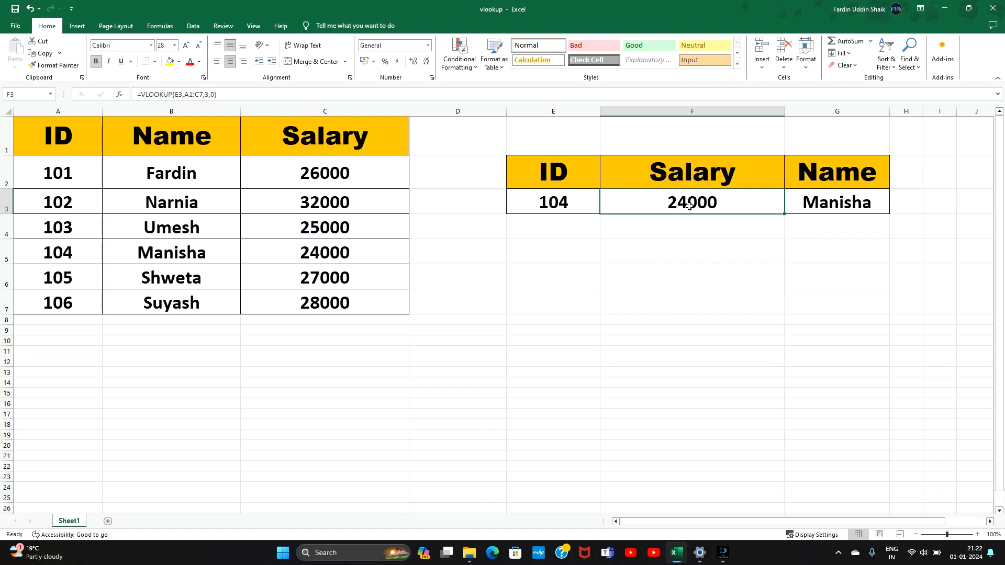
left_click(552, 205)
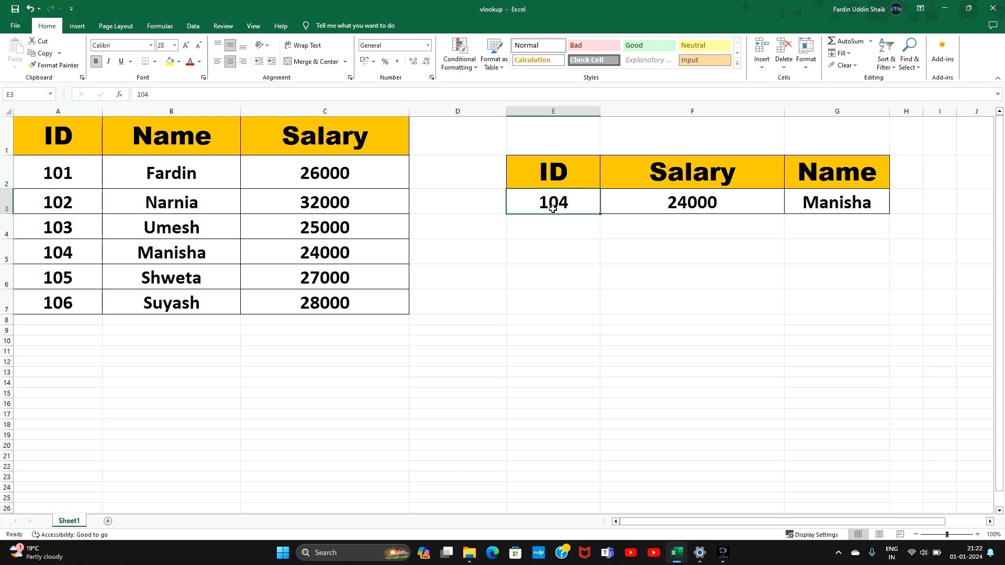
left_click(642, 201)
left_click(821, 204)
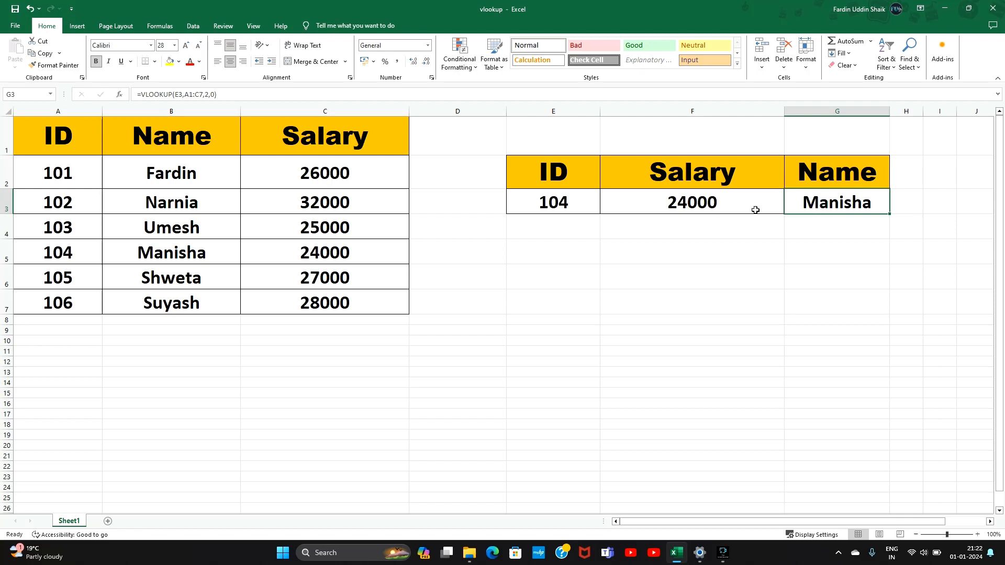
mouse_move(68, 134)
left_mouse_down()
mouse_move(341, 278)
mouse_move(322, 303)
left_mouse_up()
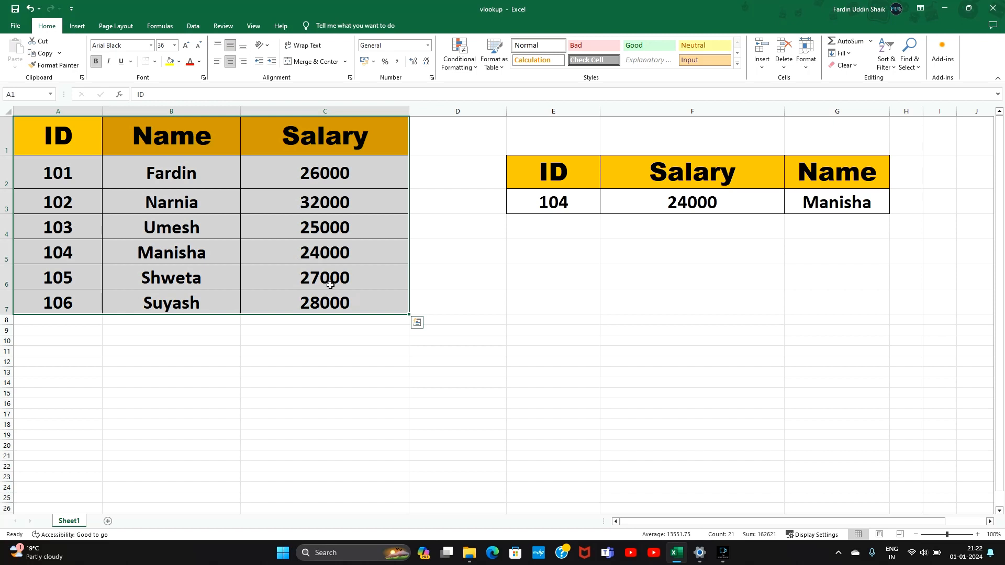
left_click(565, 207)
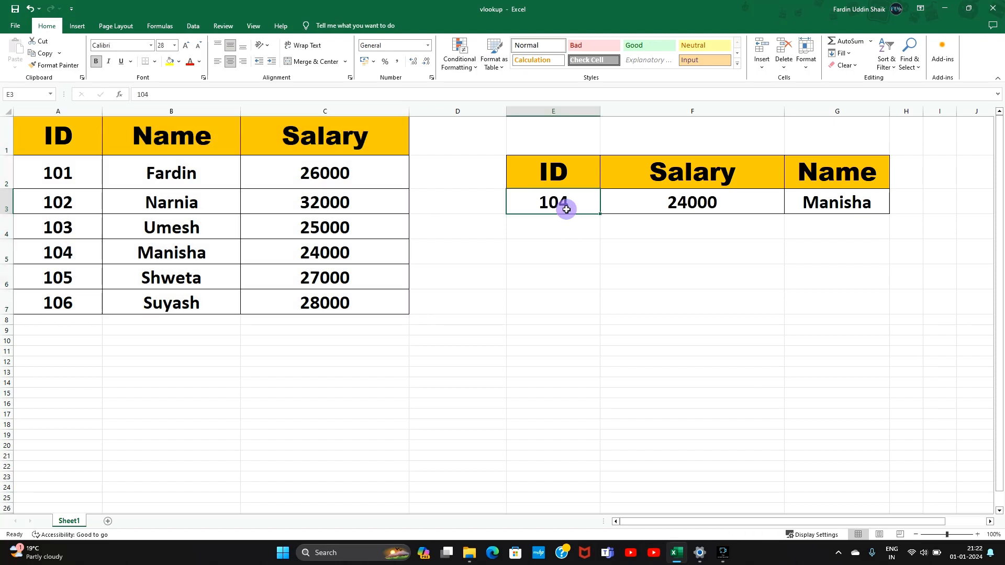